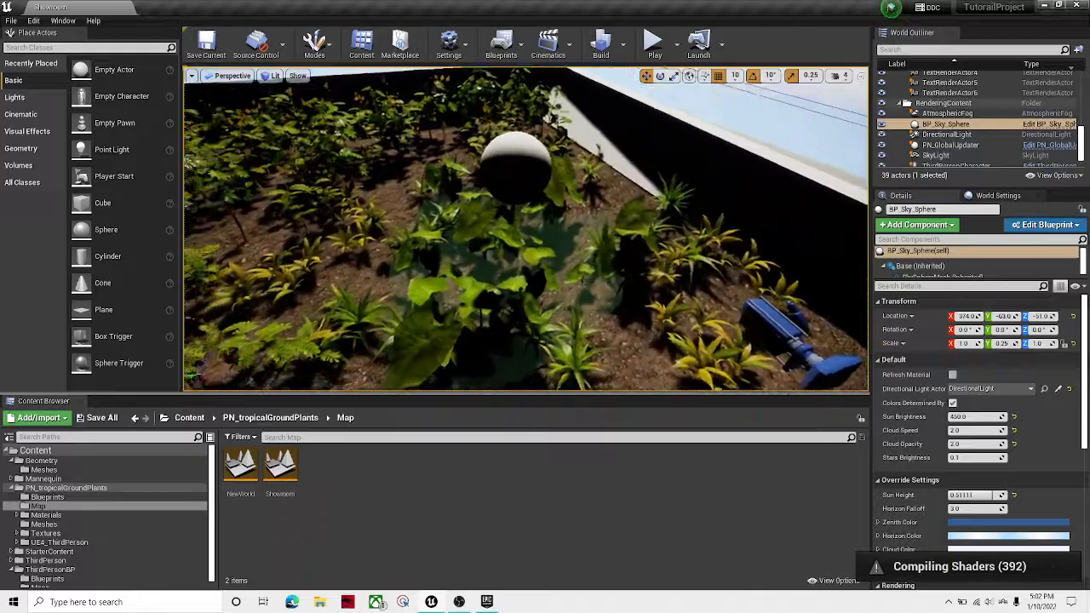
Check the tropical ground plants pack in the Epic Games Launcher vault and return to the Unreal Editor
{"action": "left_click", "coordinate": [486, 601]}
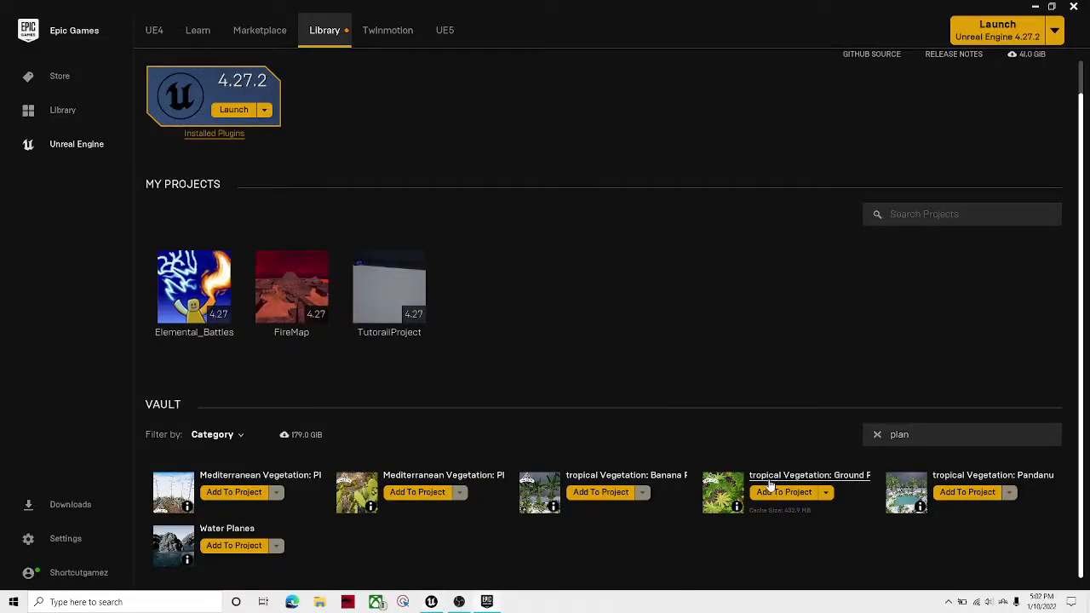
{"action": "left_click", "coordinate": [431, 601]}
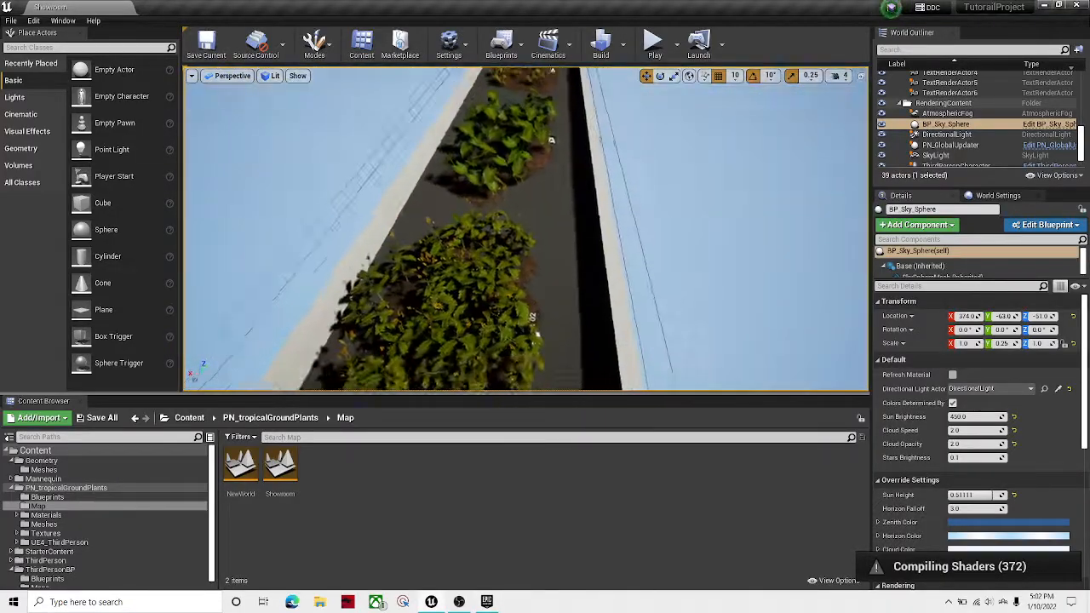
Create a new level in the Content folder with its default name, save it and open it
{"action": "left_click", "coordinate": [107, 450]}
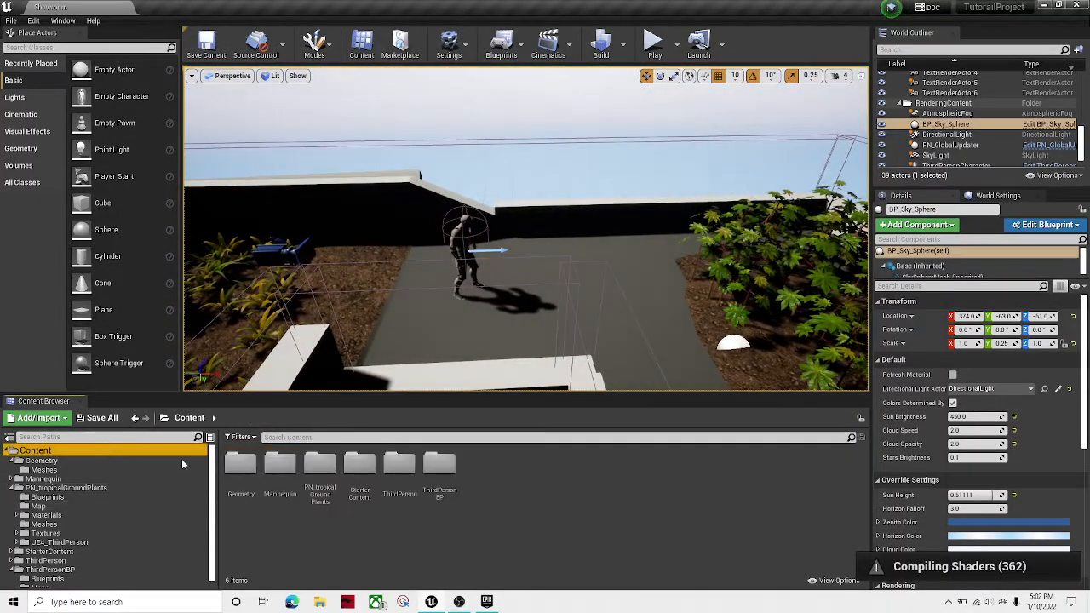
{"action": "right_click", "coordinate": [611, 494]}
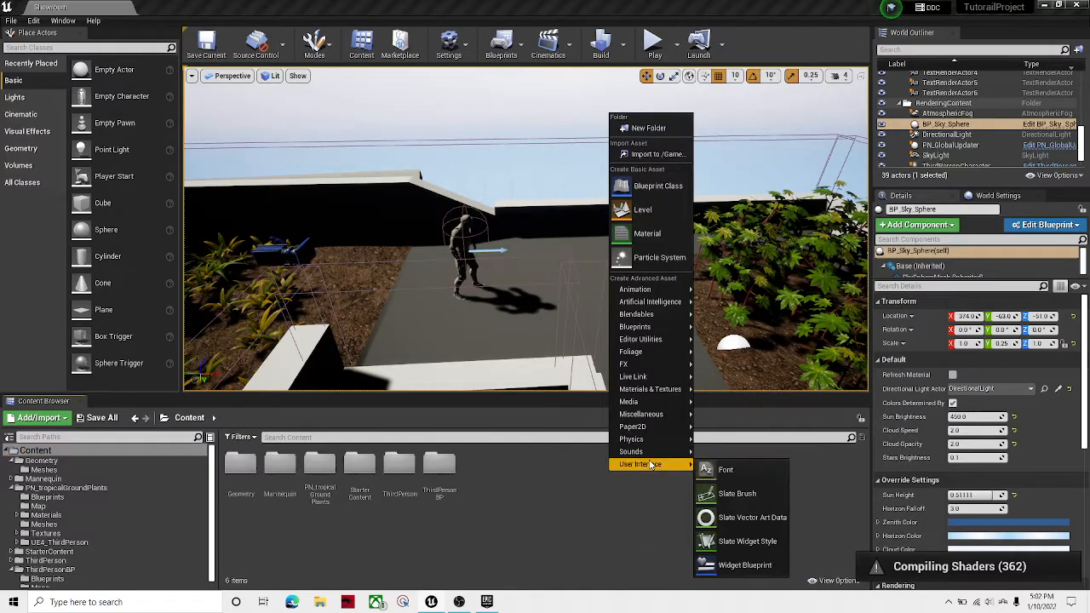
{"action": "left_click", "coordinate": [407, 545]}
{"action": "right_click", "coordinate": [518, 494]}
{"action": "left_click", "coordinate": [572, 210]}
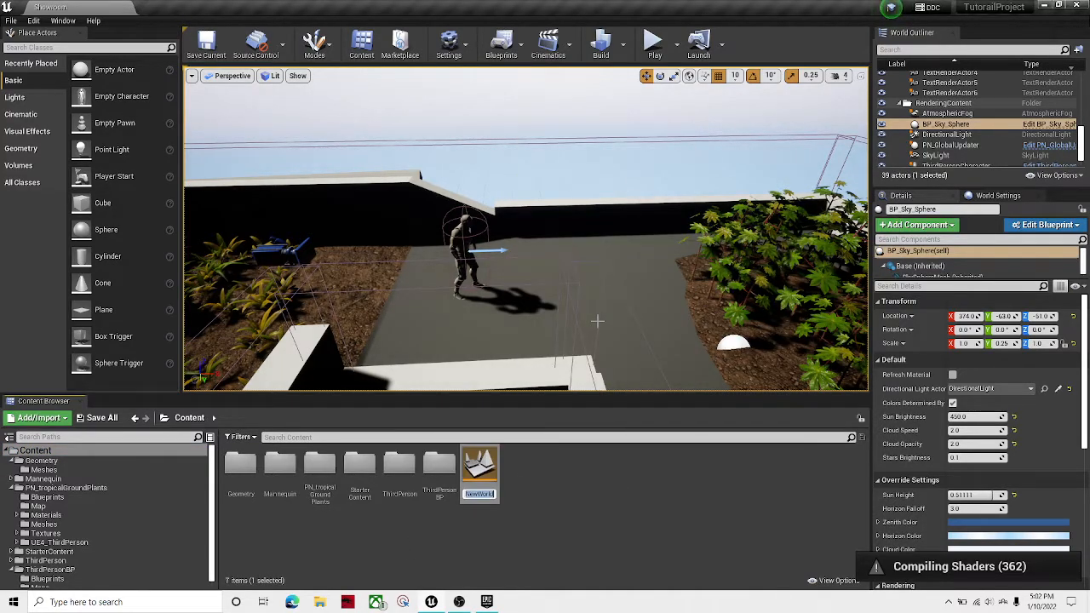
{"action": "key", "text": "ctrl+shift+s"}
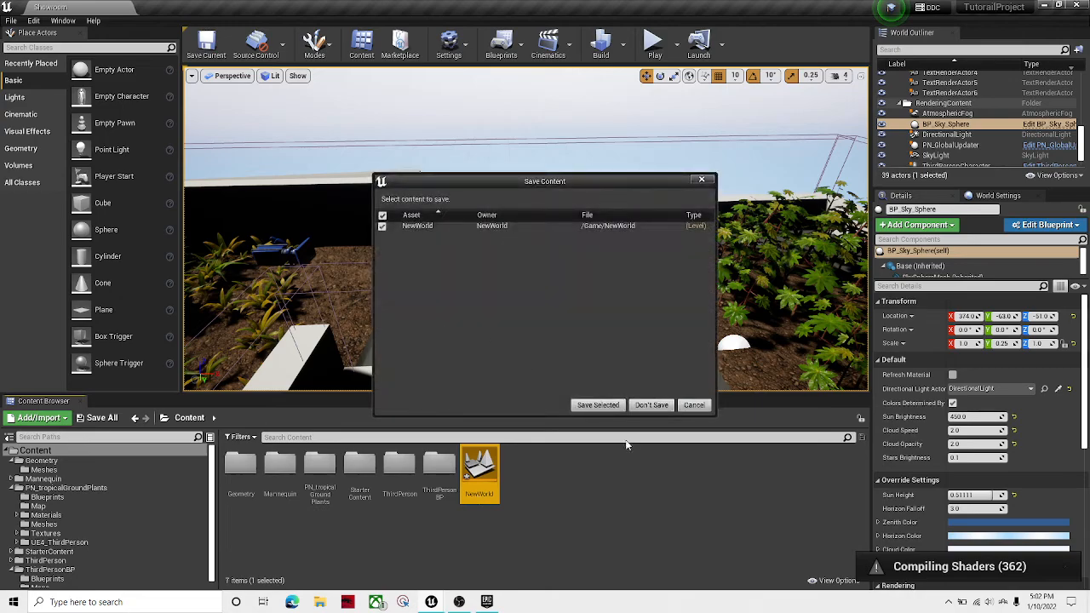
{"action": "left_click", "coordinate": [596, 406]}
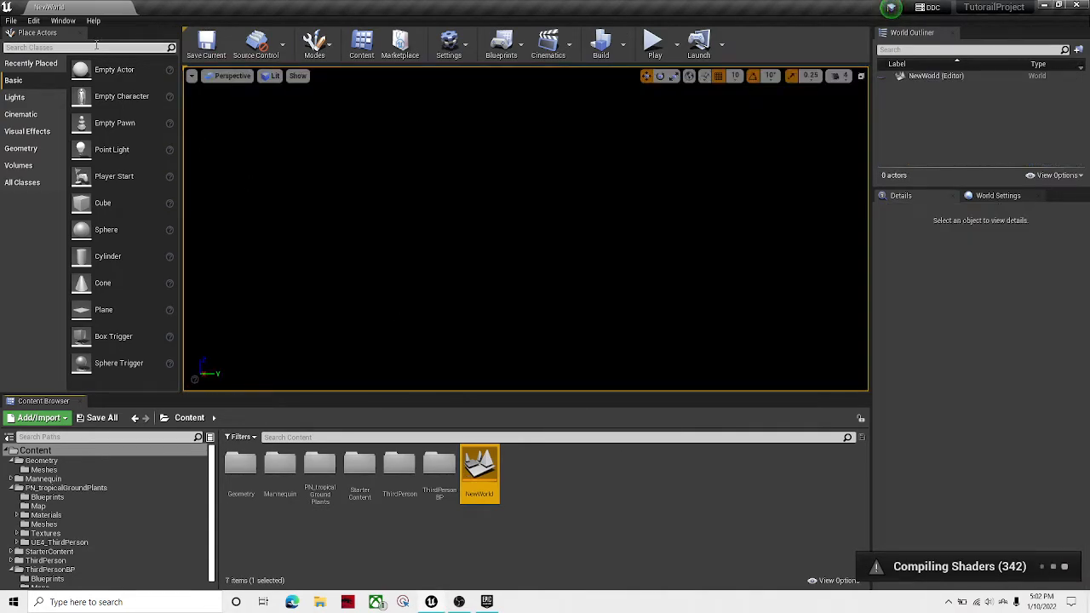
{"action": "left_click", "coordinate": [11, 20]}
{"action": "left_click", "coordinate": [34, 118]}
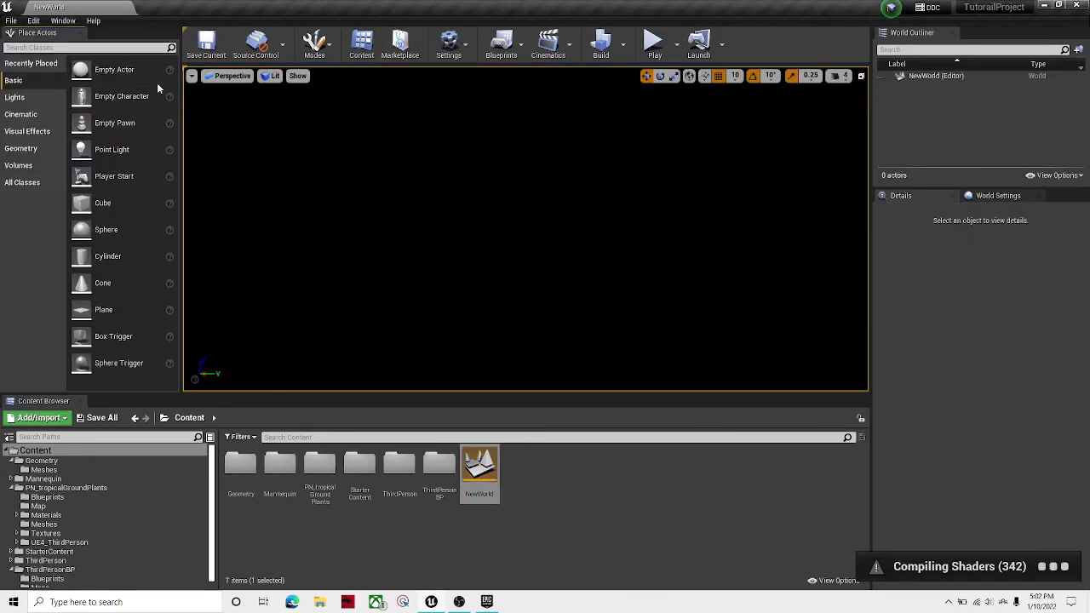
Create a new landscape that uses the M_Ground_Grass material
{"action": "left_click", "coordinate": [314, 41]}
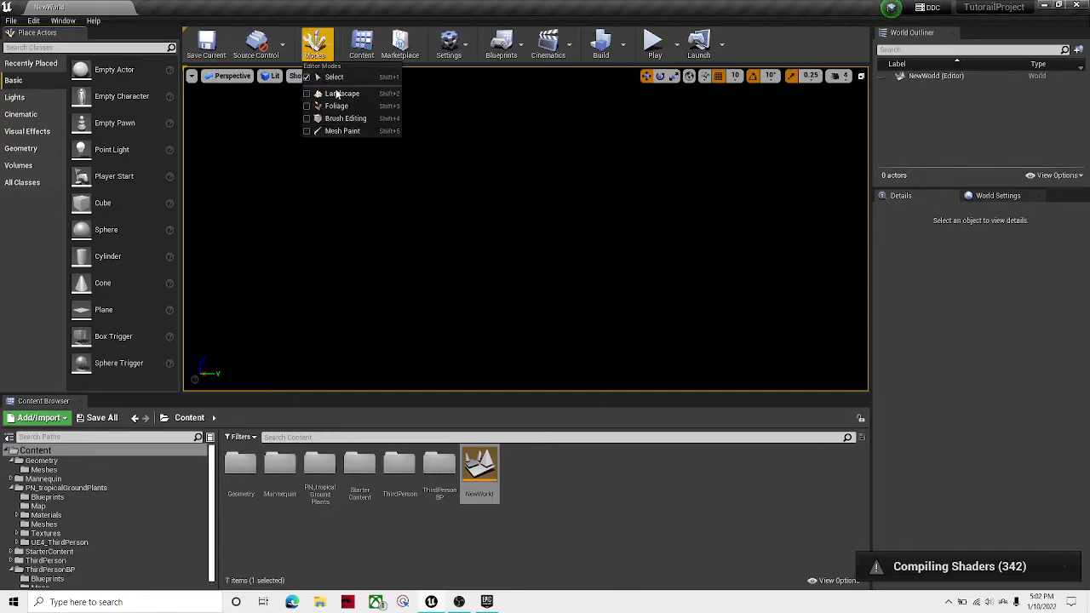
{"action": "left_click", "coordinate": [336, 92]}
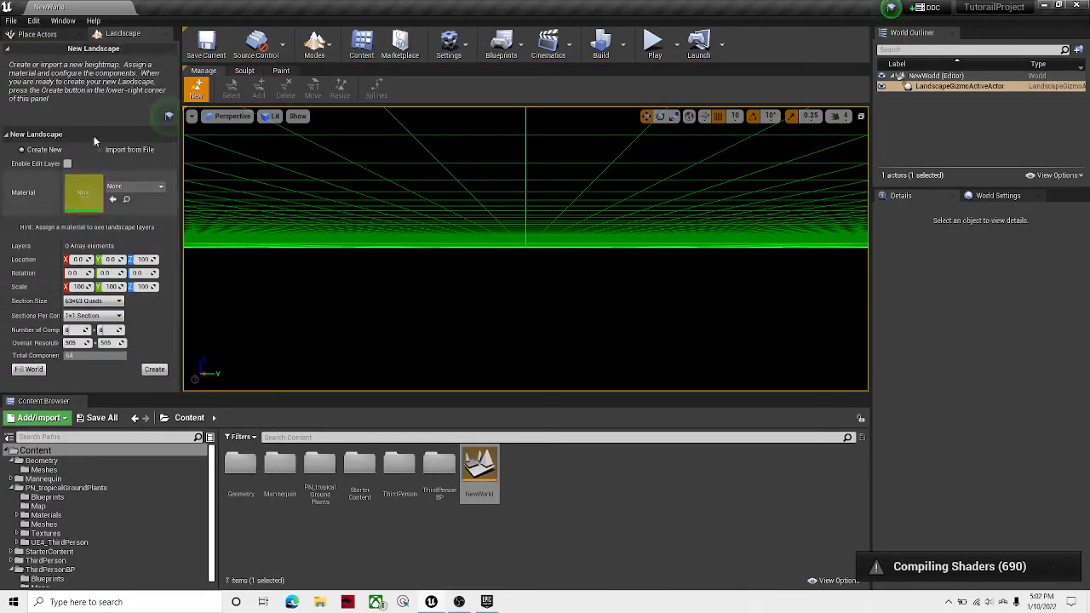
{"action": "left_click", "coordinate": [139, 189]}
{"action": "right_click_drag", "start_coordinate": [323, 213], "coordinate": [309, 271]}
{"action": "left_click", "coordinate": [128, 186]}
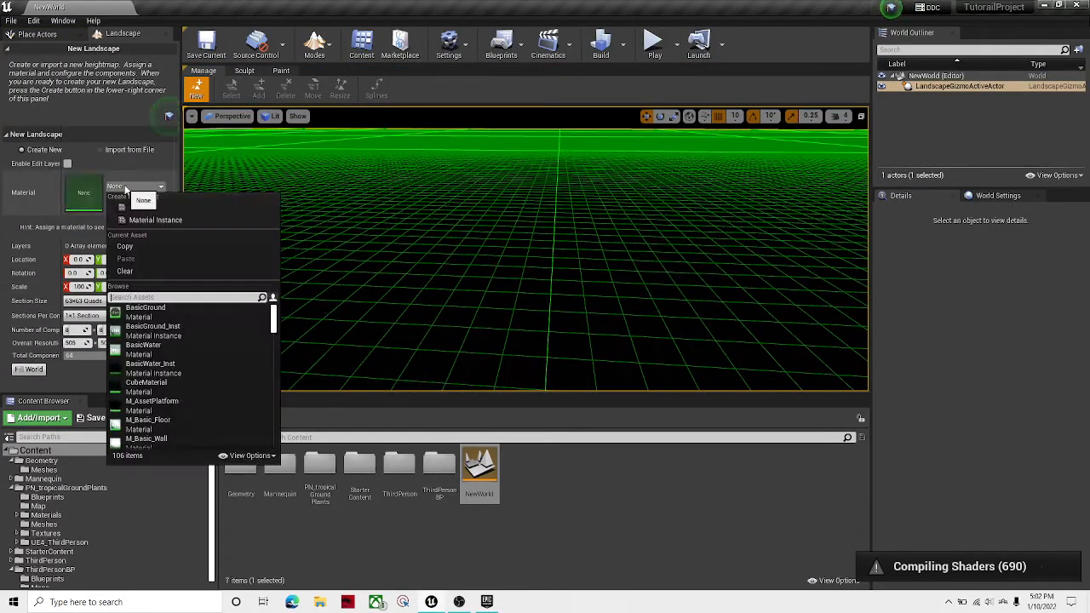
{"action": "type", "text": "grass"}
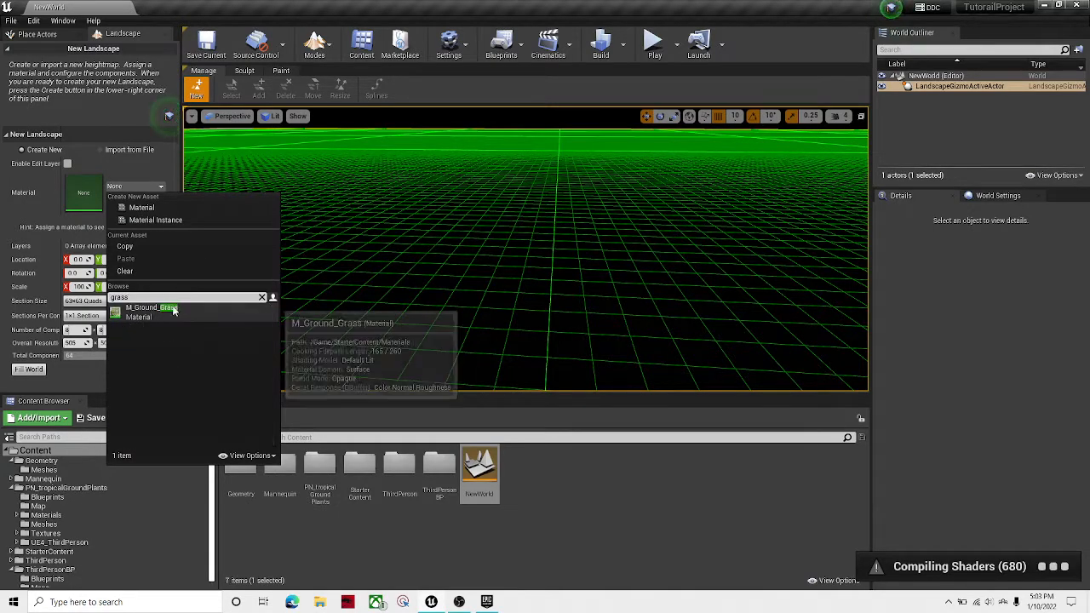
{"action": "left_click", "coordinate": [167, 312]}
{"action": "left_click", "coordinate": [154, 370]}
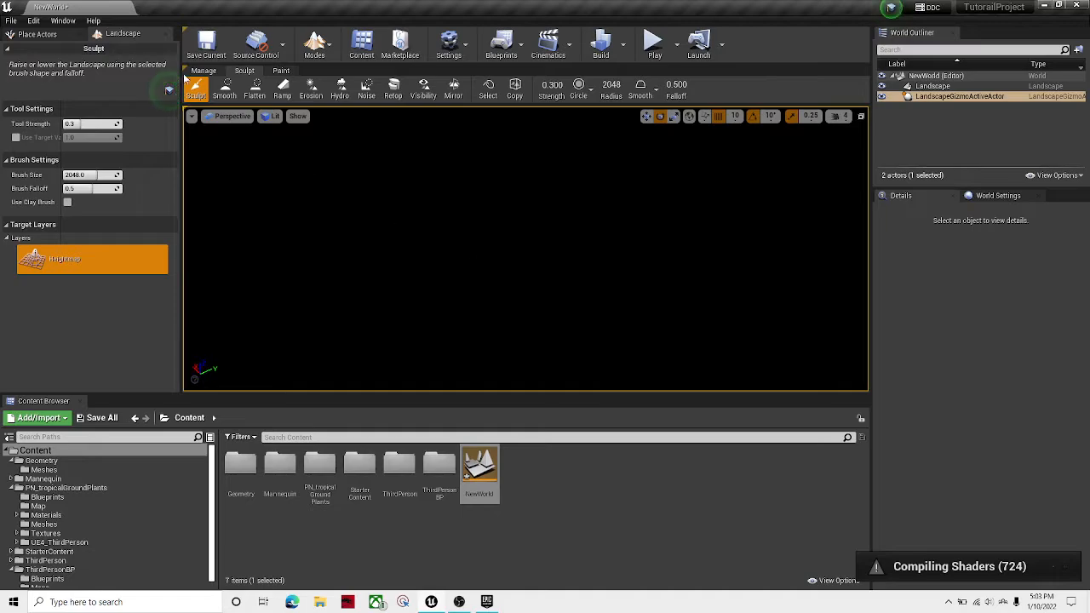
Return to Select mode and place a directional light above the landscape at a height of about 1070
{"action": "left_click", "coordinate": [315, 47]}
{"action": "left_click", "coordinate": [321, 76]}
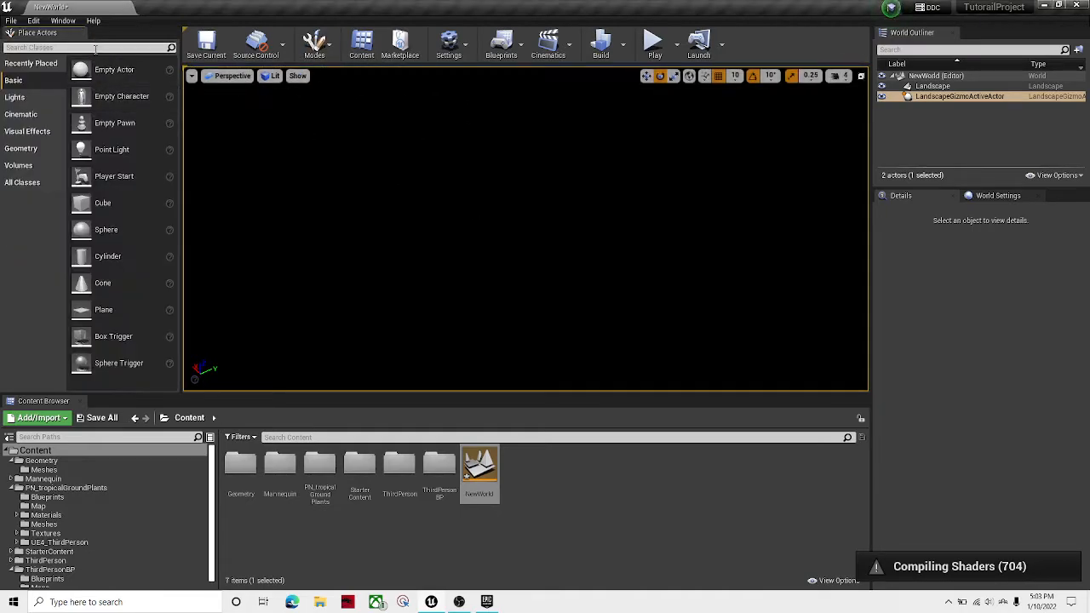
{"action": "left_click", "coordinate": [15, 97]}
{"action": "left_click_drag", "start_coordinate": [121, 69], "coordinate": [494, 268]}
{"action": "right_click_drag", "start_coordinate": [826, 171], "coordinate": [852, 234]}
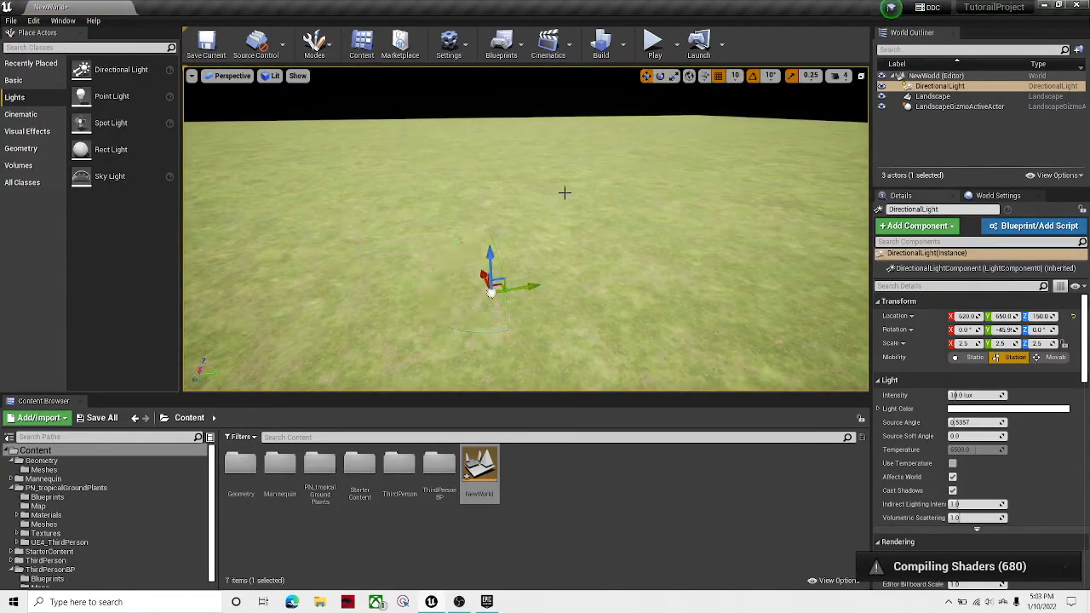
{"action": "right_click_drag", "start_coordinate": [517, 94], "coordinate": [494, 68]}
Delete the sky atmosphere actor and place an Exponential Height Fog actor on the landscape instead
{"action": "left_click", "coordinate": [39, 132]}
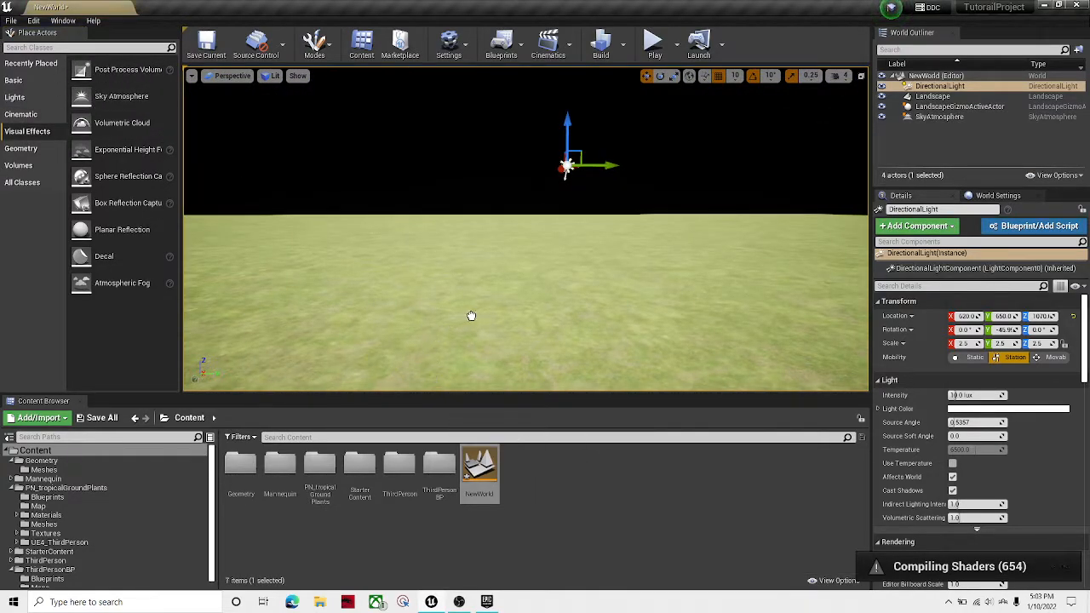
{"action": "left_click_drag", "start_coordinate": [471, 316], "coordinate": [457, 282]}
{"action": "key", "text": "Delete"}
{"action": "left_click_drag", "start_coordinate": [73, 149], "coordinate": [460, 308]}
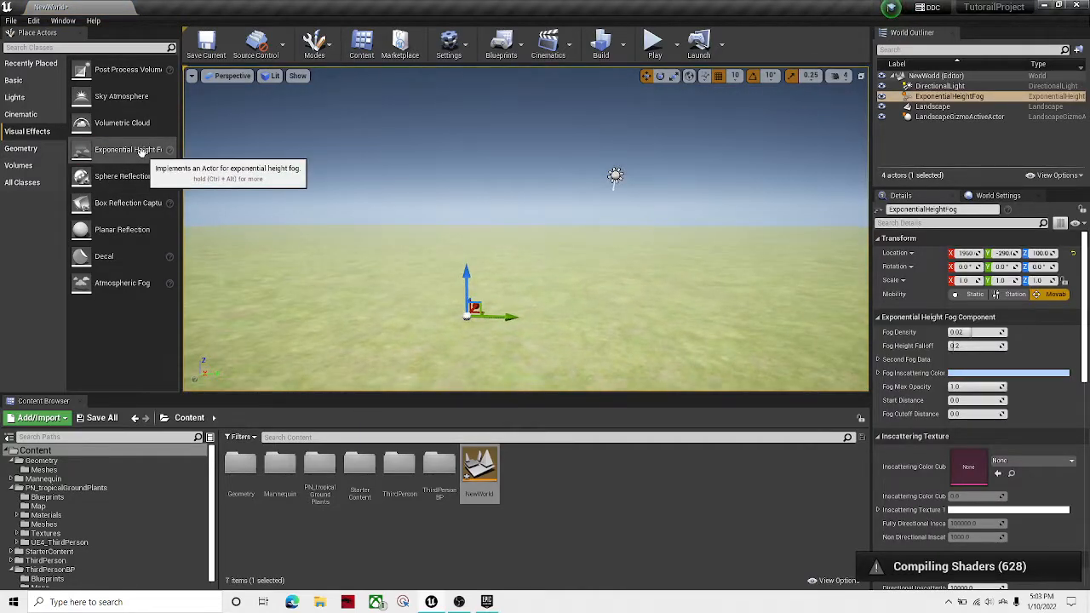
{"action": "right_click_drag", "start_coordinate": [579, 246], "coordinate": [494, 285]}
Place a Player Start actor on the grass landscape
{"action": "left_click", "coordinate": [649, 186]}
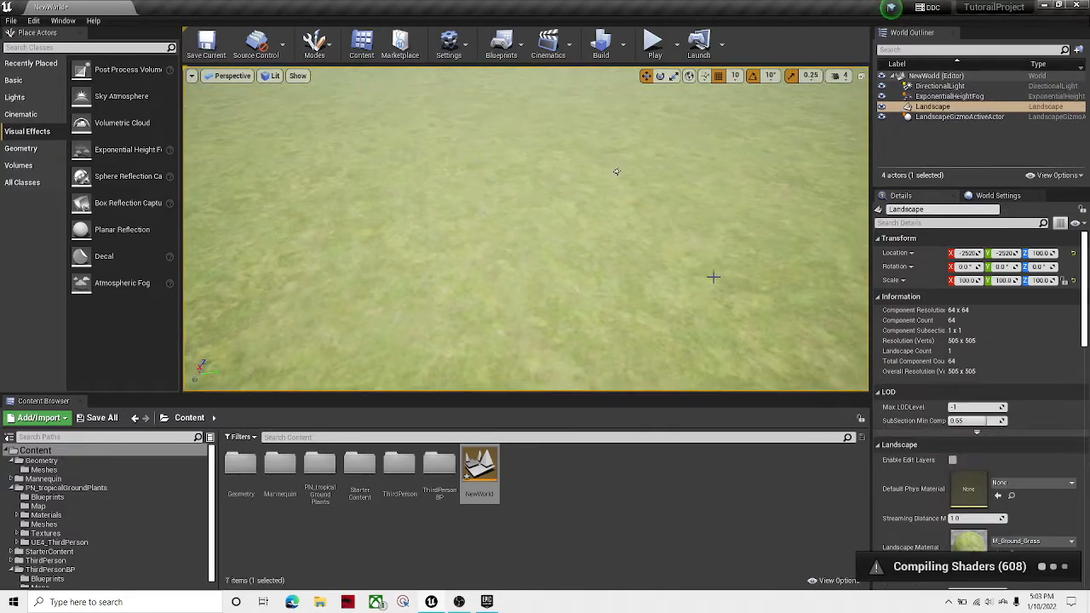
{"action": "left_click", "coordinate": [49, 81]}
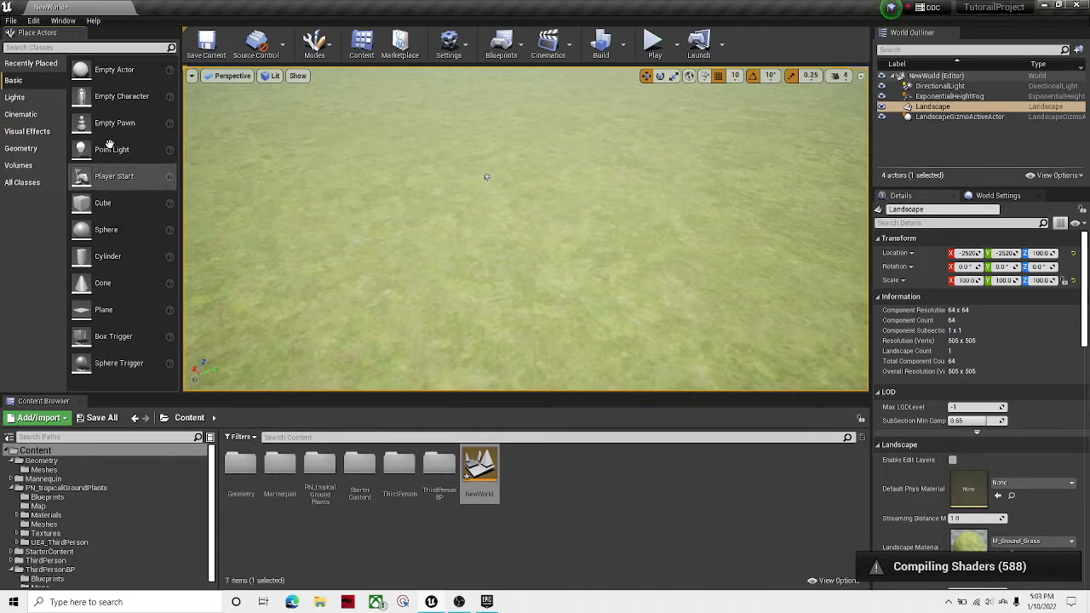
{"action": "left_click", "coordinate": [514, 294]}
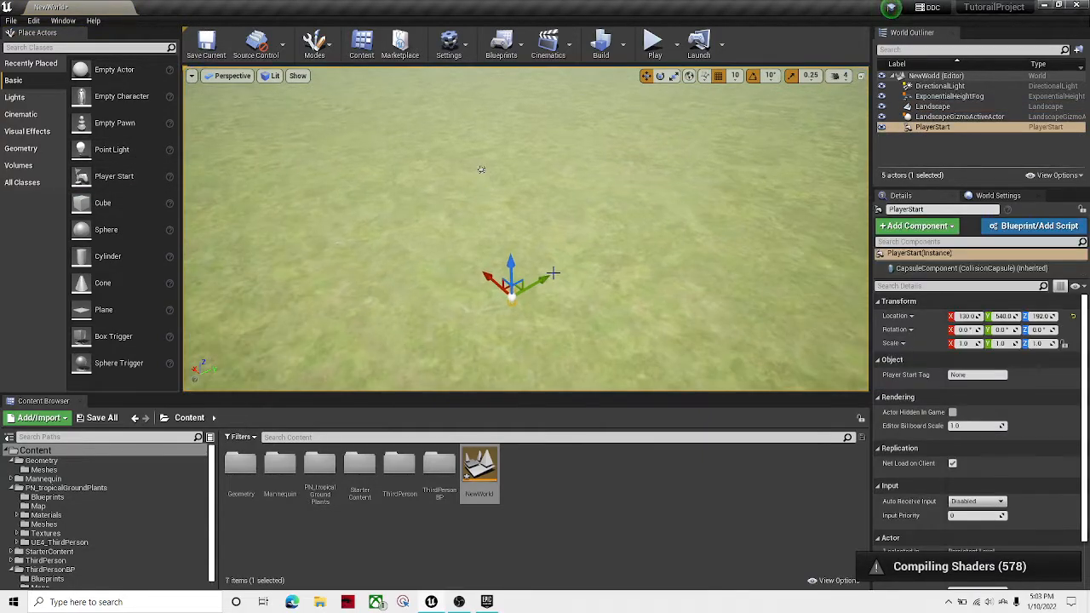
Switch the editor to Foliage mode
{"action": "left_click", "coordinate": [315, 50]}
{"action": "left_click", "coordinate": [345, 106]}
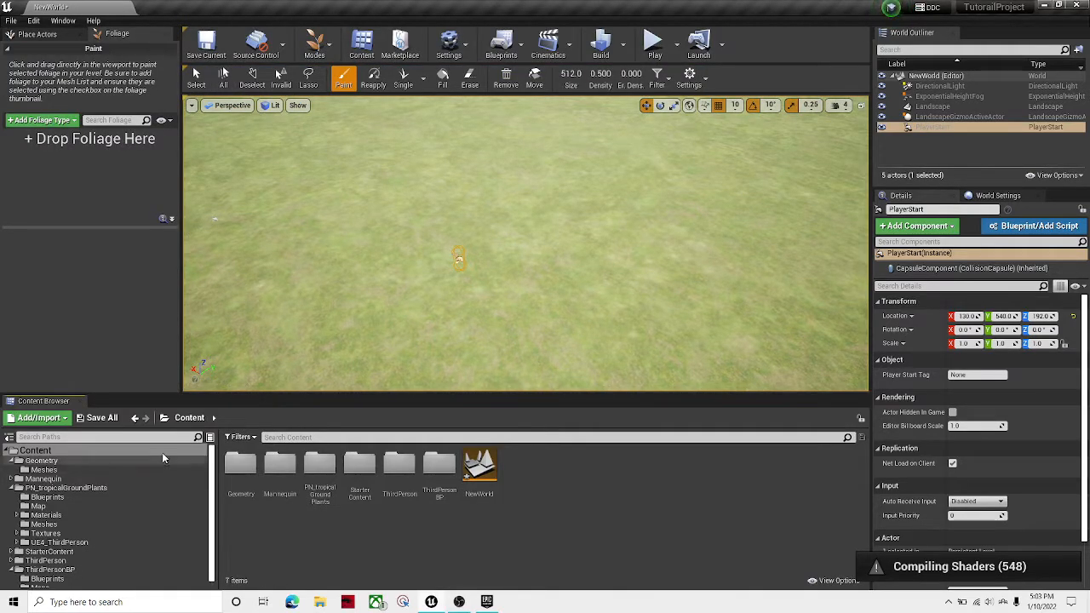
{"action": "left_click", "coordinate": [327, 52]}
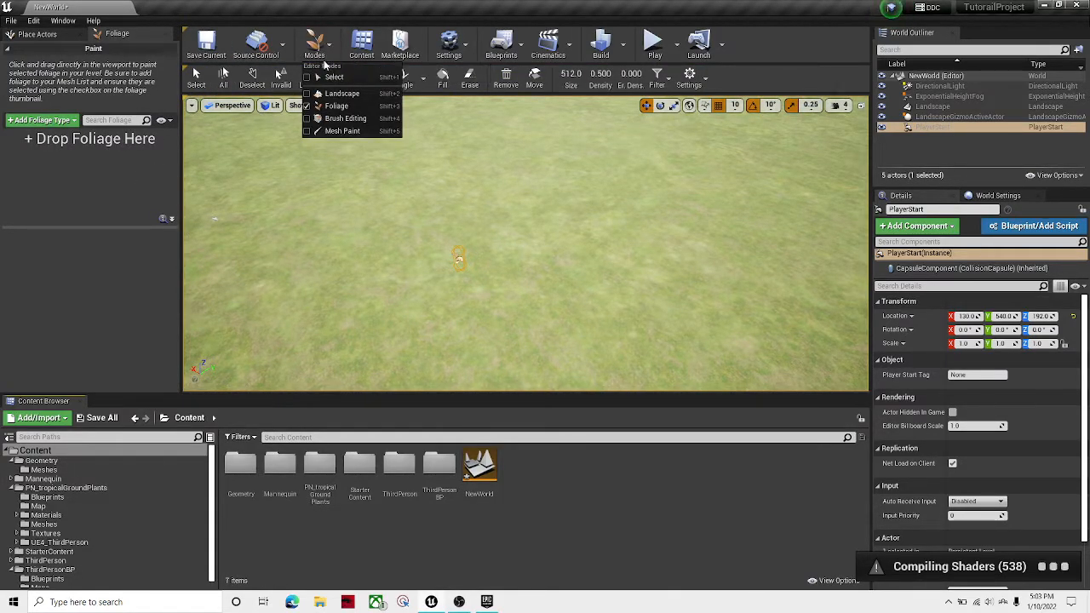
{"action": "left_click", "coordinate": [317, 47]}
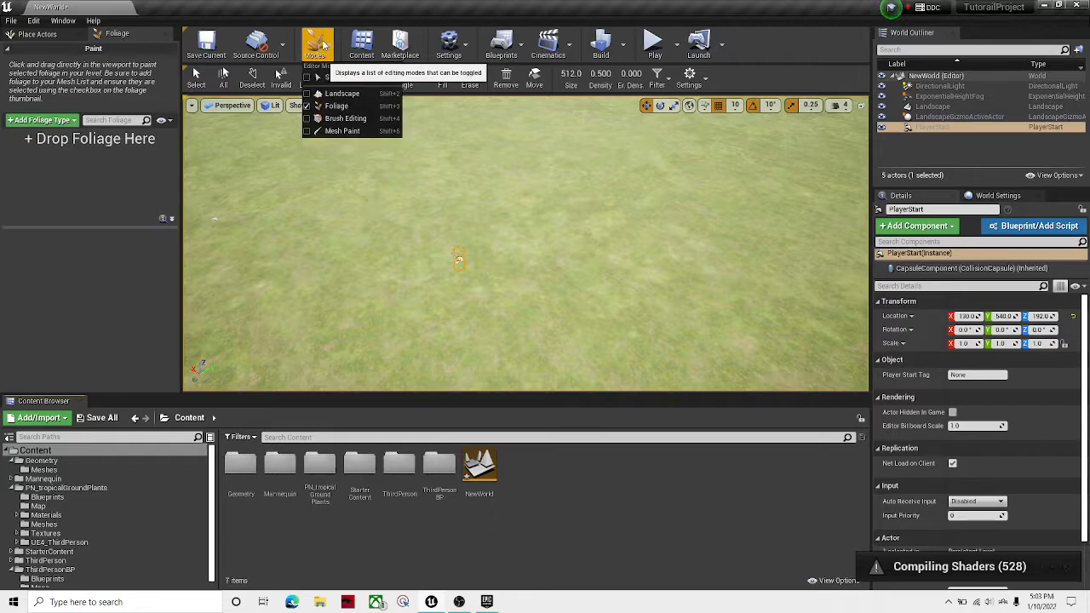
Browse the PN_tropicalGroundPlants content and open its Meshes folder
{"action": "double_click", "coordinate": [320, 484]}
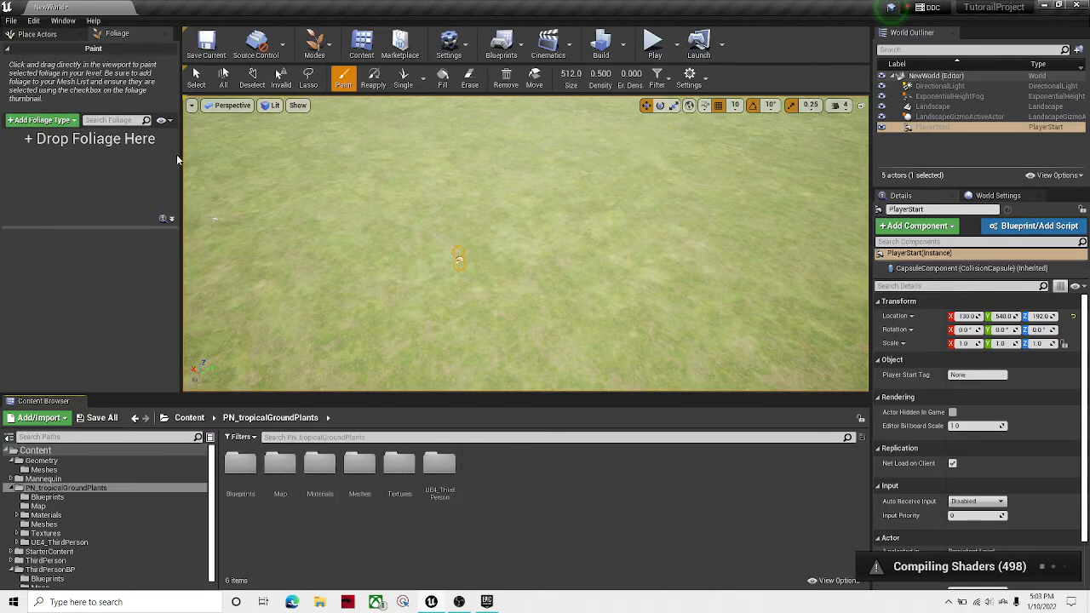
{"action": "double_click", "coordinate": [284, 484]}
{"action": "key", "text": "alt+Left"}
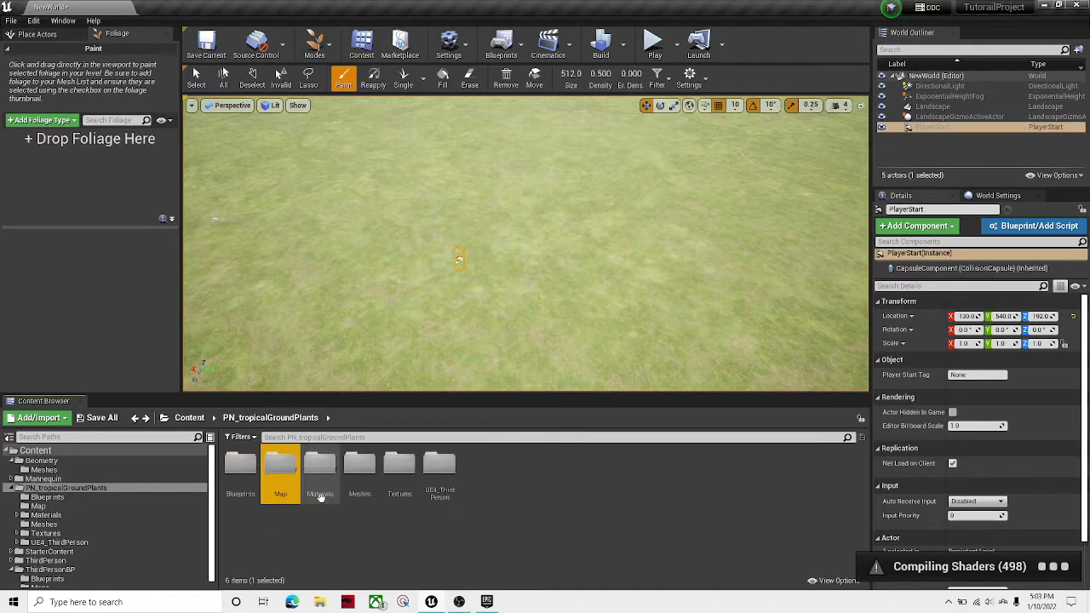
{"action": "double_click", "coordinate": [239, 471]}
{"action": "key", "text": "alt+Left"}
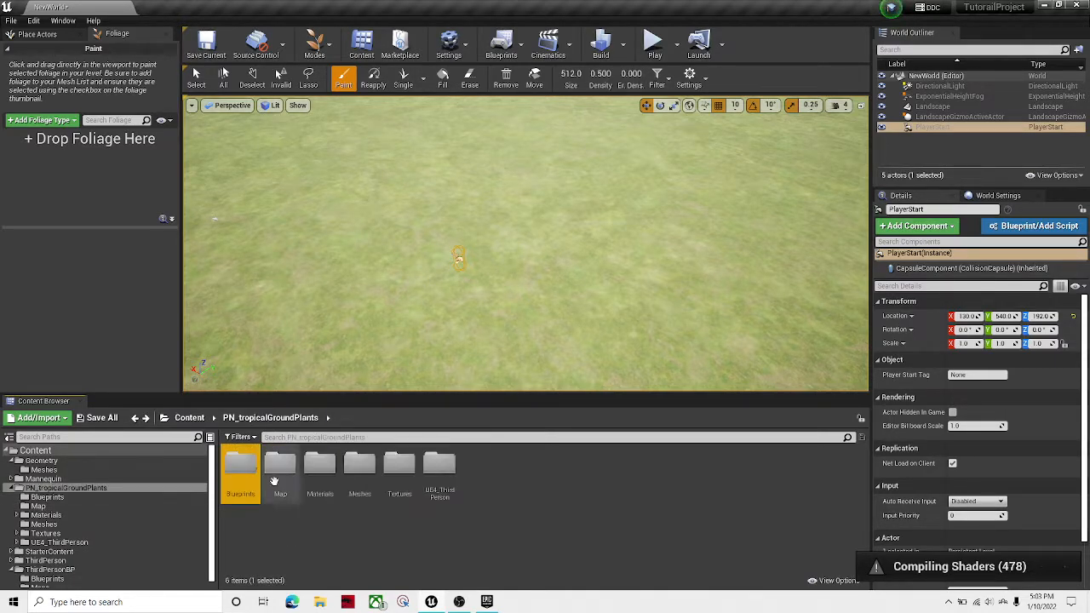
{"action": "double_click", "coordinate": [347, 478]}
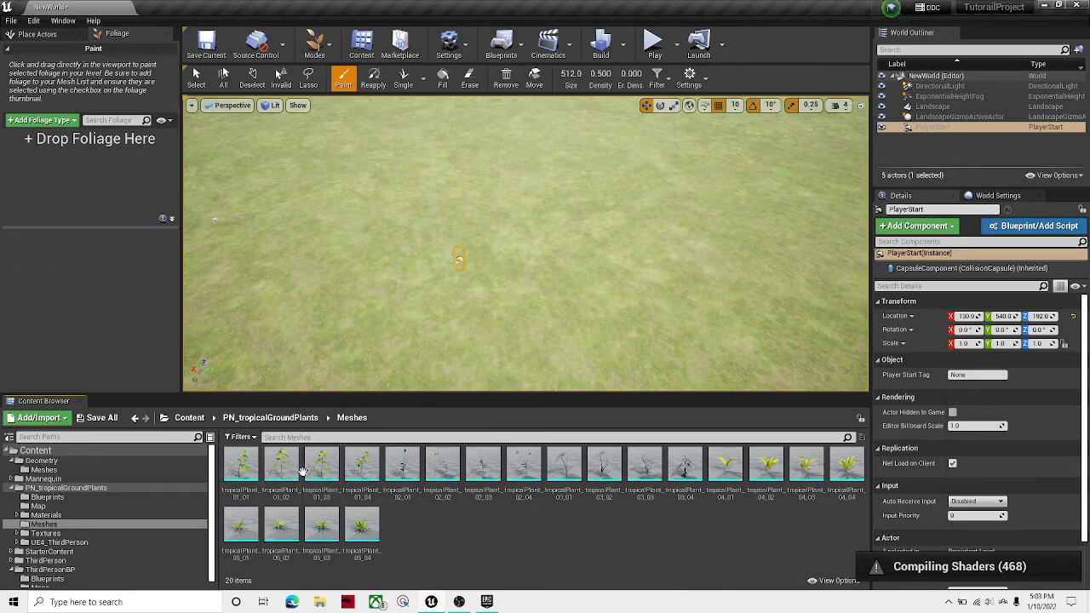
{"action": "mouse_move", "coordinate": [320, 468]}
{"action": "left_mouse_down"}
{"action": "mouse_move", "coordinate": [60, 204]}
{"action": "mouse_move", "coordinate": [272, 395]}
{"action": "mouse_move", "coordinate": [315, 481]}
{"action": "mouse_move", "coordinate": [324, 477]}
{"action": "left_mouse_up"}
{"action": "key", "text": "alt+Left"}
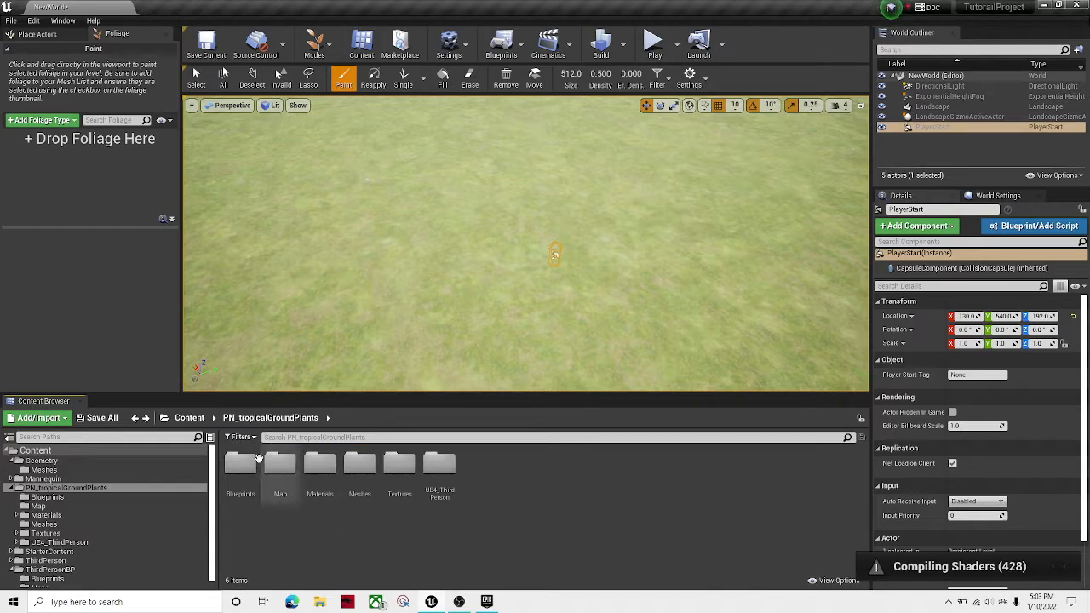
{"action": "key", "text": "alt+Left"}
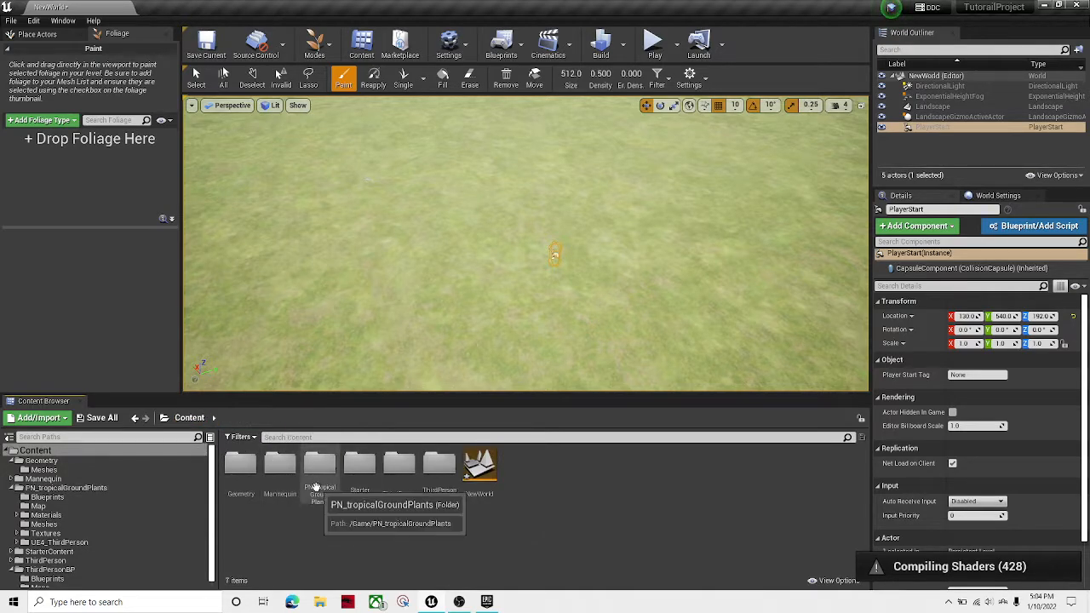
{"action": "double_click", "coordinate": [317, 476]}
{"action": "double_click", "coordinate": [361, 467]}
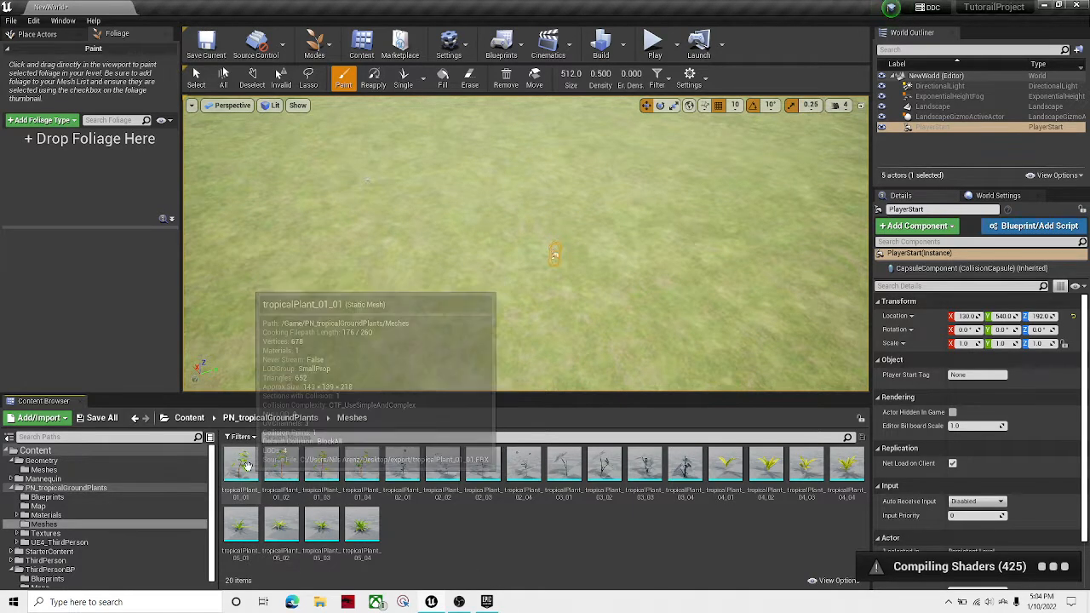
Add the meshes tropicalPlant_01_01, 01_02, 03_01, 04_03 and 05_04 as foliage types
{"action": "left_click_drag", "start_coordinate": [245, 462], "coordinate": [67, 179]}
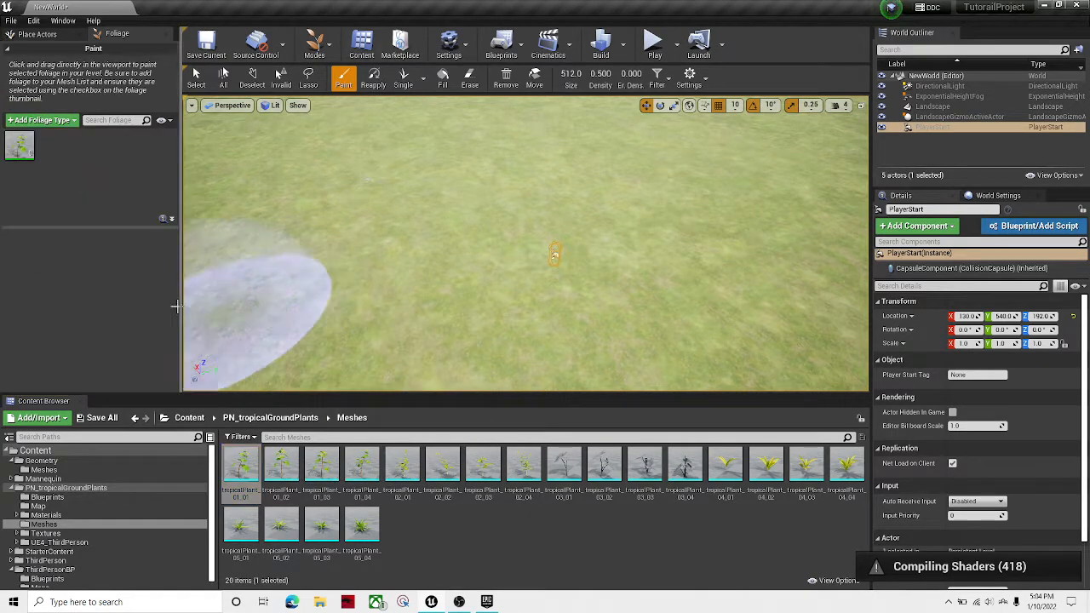
{"action": "left_click_drag", "start_coordinate": [281, 467], "coordinate": [20, 110]}
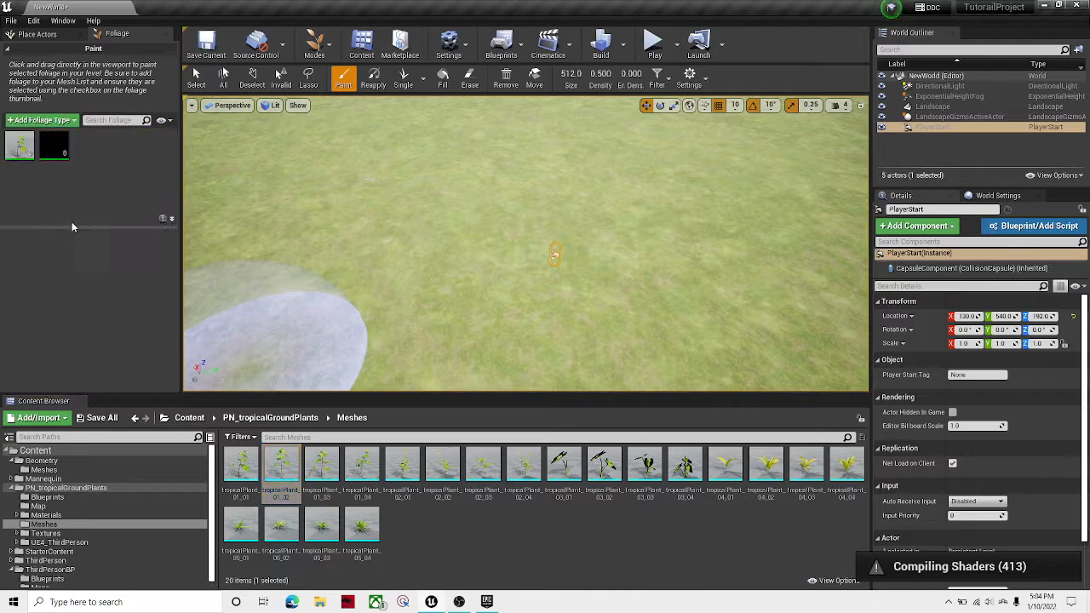
{"action": "left_click_drag", "start_coordinate": [564, 466], "coordinate": [17, 127]}
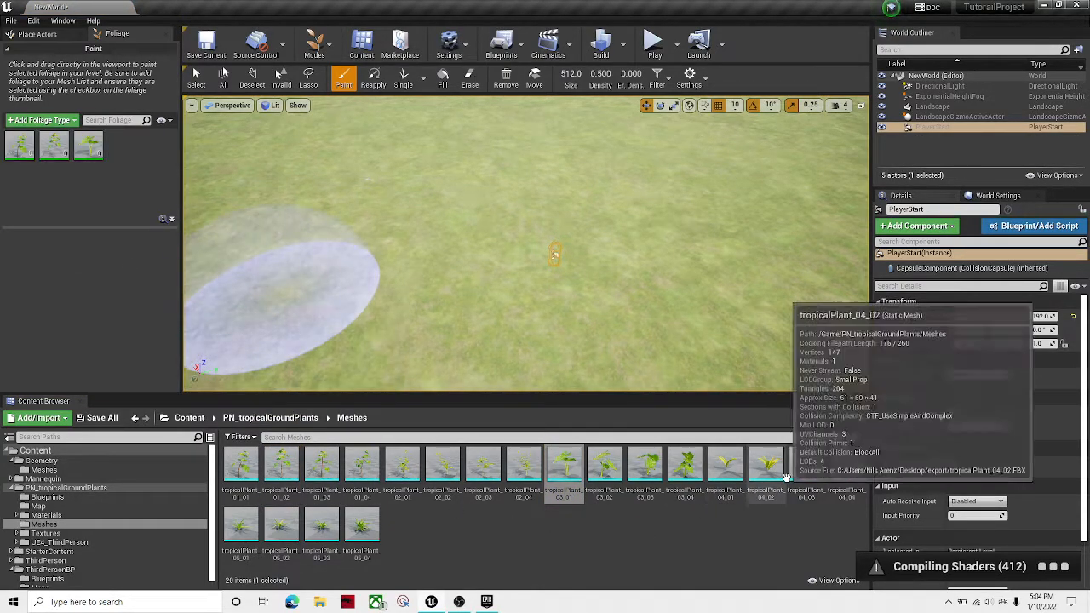
{"action": "left_click_drag", "start_coordinate": [799, 470], "coordinate": [128, 204]}
{"action": "left_click_drag", "start_coordinate": [354, 527], "coordinate": [95, 174]}
{"action": "scroll", "coordinate": [540, 205], "scroll_direction": "up", "scroll_amount": 3}
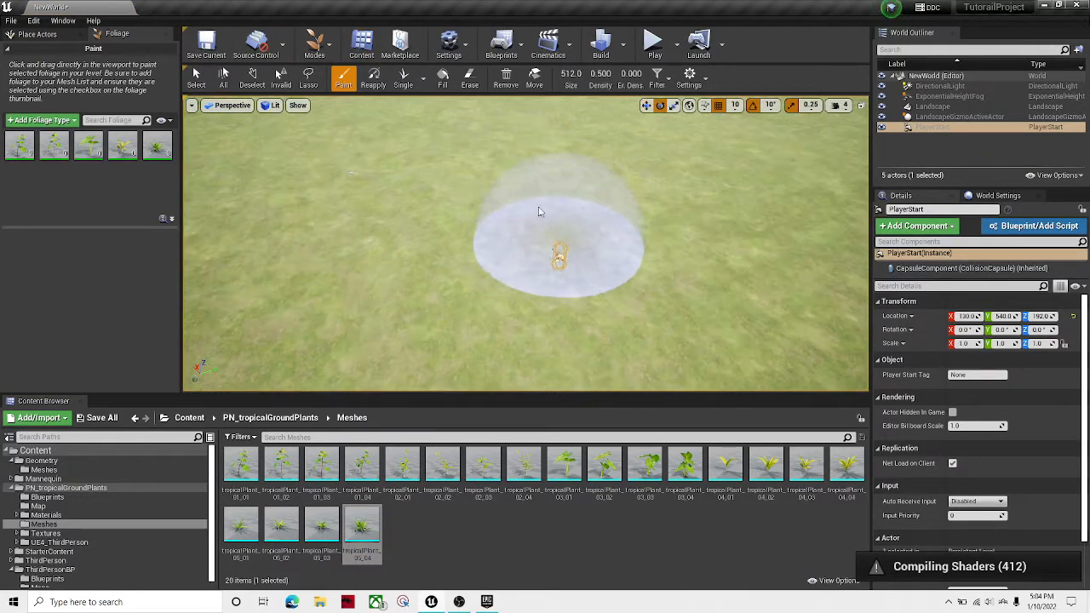
{"action": "right_click_drag", "start_coordinate": [540, 211], "coordinate": [535, 160]}
{"action": "key", "text": "e"}
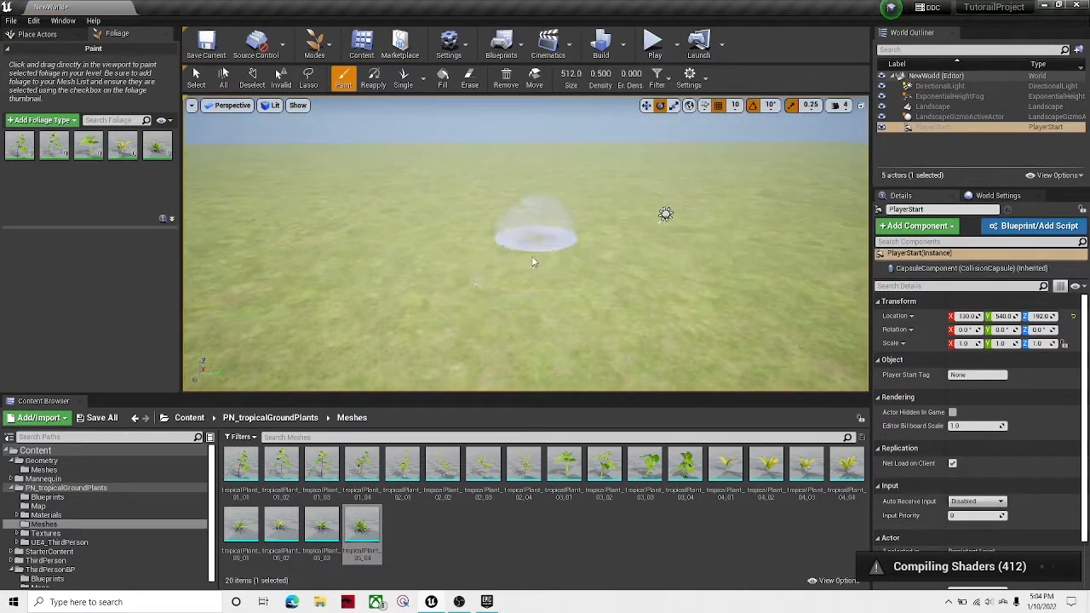
Paint a dense patch of all five tropical plant foliage types across the grass landscape around the Player Start
{"action": "right_click_drag", "start_coordinate": [534, 263], "coordinate": [547, 325]}
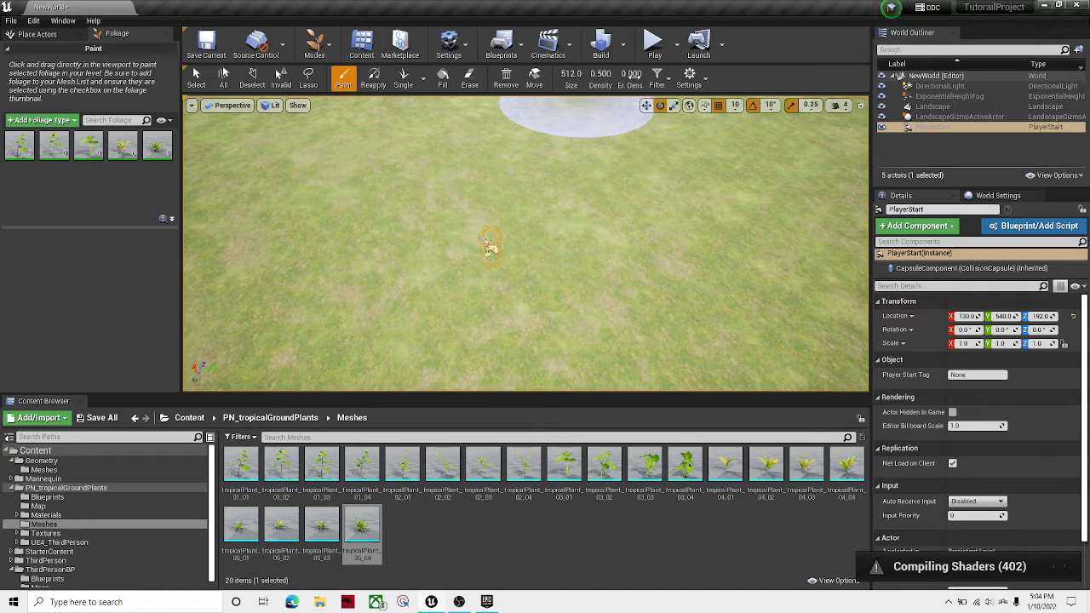
{"action": "right_click_drag", "start_coordinate": [601, 183], "coordinate": [601, 140]}
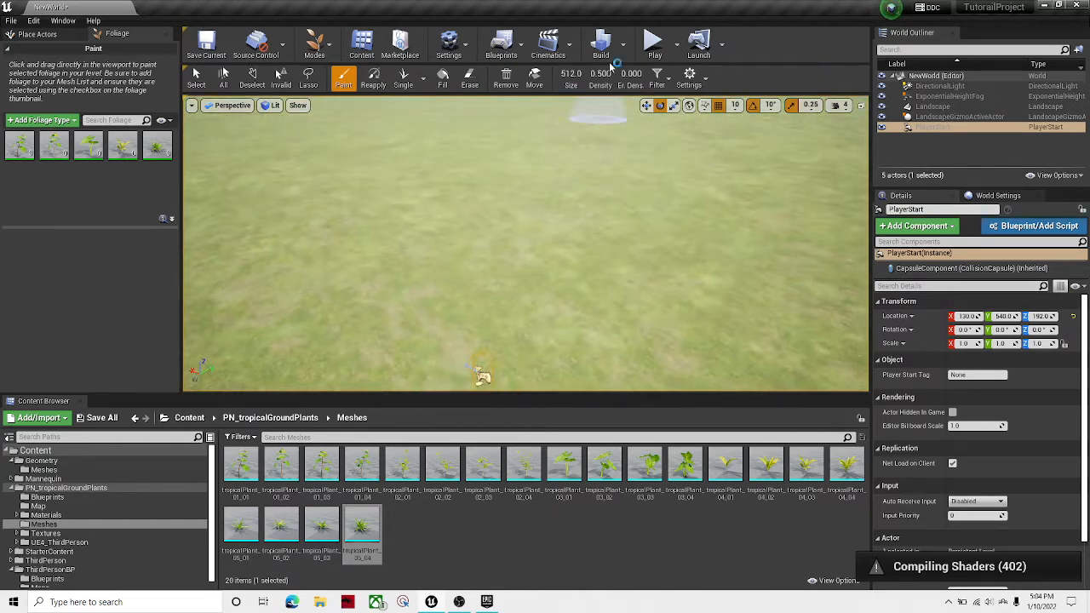
{"action": "right_click_drag", "start_coordinate": [604, 187], "coordinate": [554, 189]}
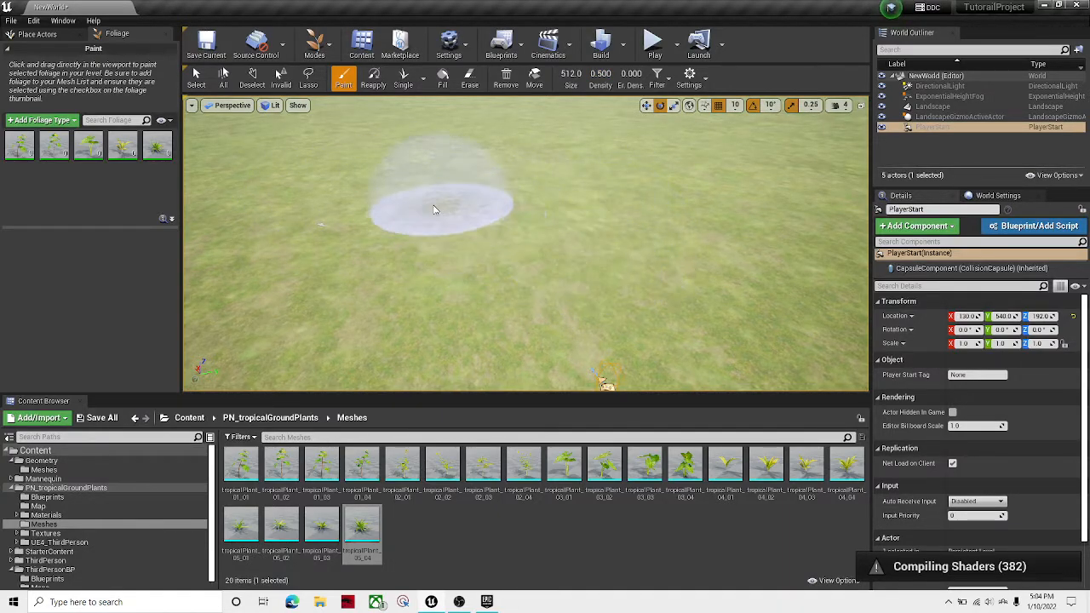
{"action": "right_click_drag", "start_coordinate": [356, 213], "coordinate": [393, 219]}
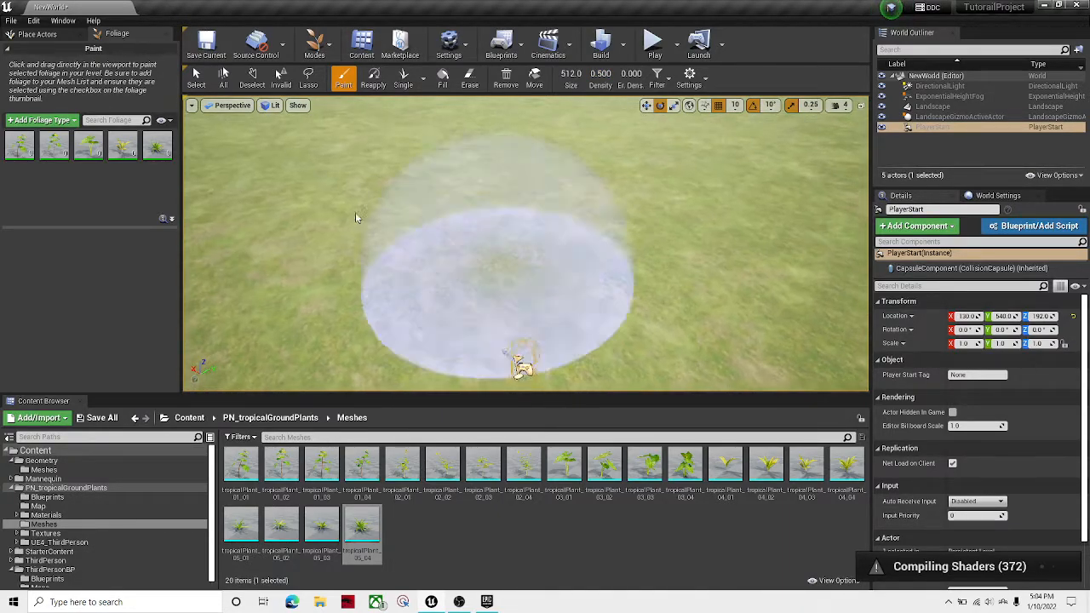
{"action": "mouse_move", "coordinate": [296, 223]}
{"action": "left_mouse_down"}
{"action": "mouse_move", "coordinate": [645, 223]}
{"action": "mouse_move", "coordinate": [511, 137]}
{"action": "mouse_move", "coordinate": [340, 132]}
{"action": "mouse_move", "coordinate": [244, 208]}
{"action": "mouse_move", "coordinate": [319, 334]}
{"action": "mouse_move", "coordinate": [586, 312]}
{"action": "mouse_move", "coordinate": [571, 274]}
{"action": "mouse_move", "coordinate": [472, 274]}
{"action": "left_mouse_up"}
{"action": "mouse_move", "coordinate": [472, 275]}
{"action": "right_mouse_down"}
{"action": "mouse_move", "coordinate": [485, 289]}
{"action": "mouse_move", "coordinate": [472, 275]}
{"action": "right_mouse_up"}
{"action": "mouse_move", "coordinate": [471, 274]}
{"action": "left_mouse_down"}
{"action": "mouse_move", "coordinate": [413, 304]}
{"action": "mouse_move", "coordinate": [694, 316]}
{"action": "mouse_move", "coordinate": [657, 182]}
{"action": "mouse_move", "coordinate": [381, 117]}
{"action": "left_mouse_up"}
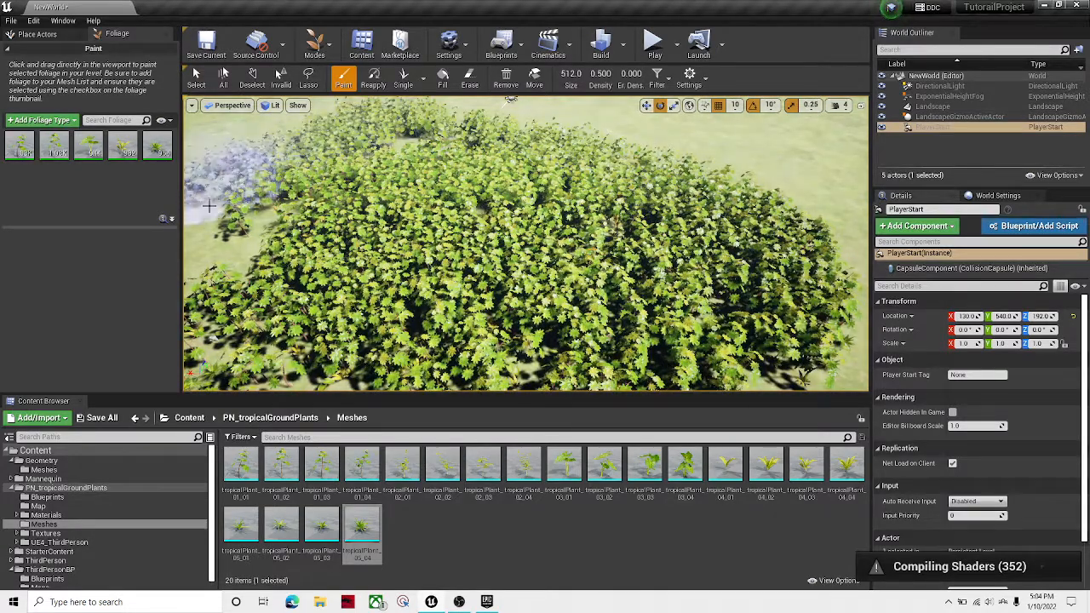
{"action": "left_click_drag", "start_coordinate": [429, 158], "coordinate": [637, 201]}
{"action": "right_click_drag", "start_coordinate": [637, 201], "coordinate": [579, 196]}
{"action": "mouse_move", "coordinate": [579, 196]}
{"action": "left_mouse_down"}
{"action": "mouse_move", "coordinate": [401, 150]}
{"action": "mouse_move", "coordinate": [431, 256]}
{"action": "mouse_move", "coordinate": [579, 324]}
{"action": "mouse_move", "coordinate": [434, 217]}
{"action": "mouse_move", "coordinate": [371, 106]}
{"action": "left_mouse_up"}
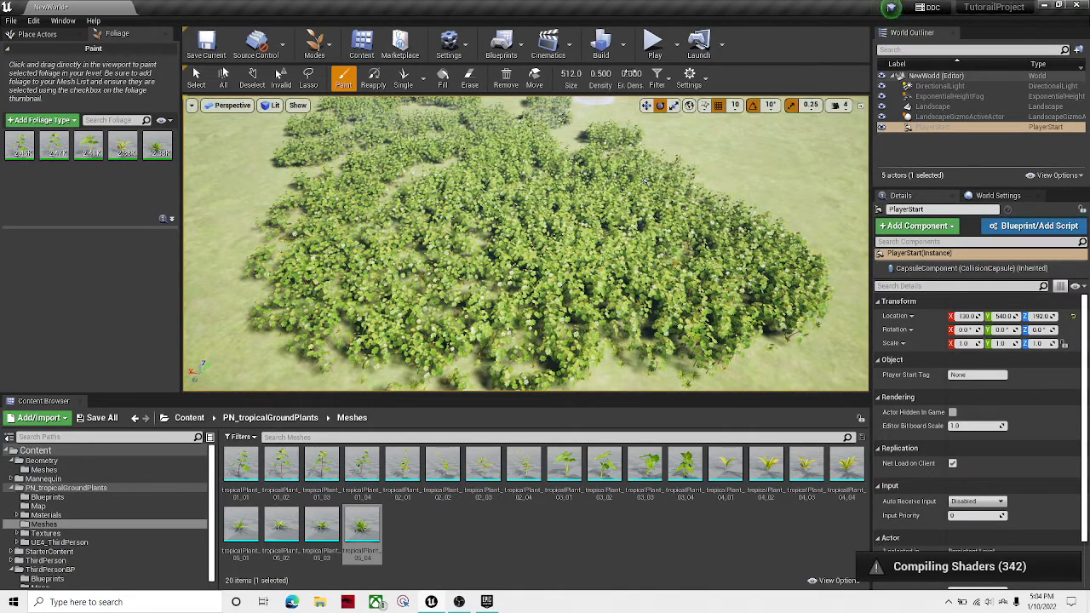
Play-test the level by running the character through the dense plants, and undo the painted foliage
{"action": "left_click", "coordinate": [652, 47]}
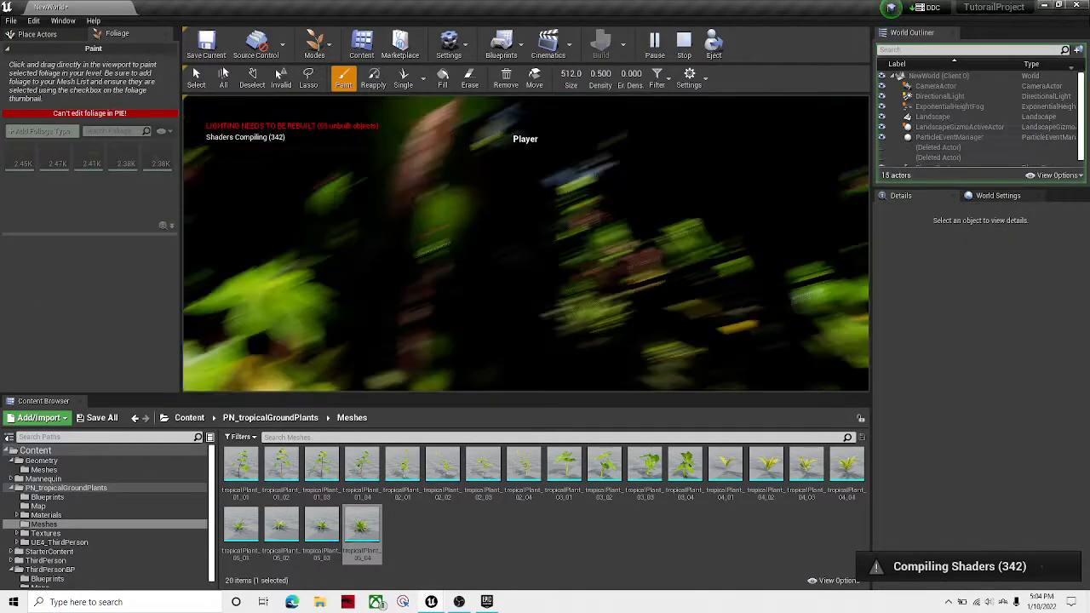
{"action": "left_click", "coordinate": [505, 251]}
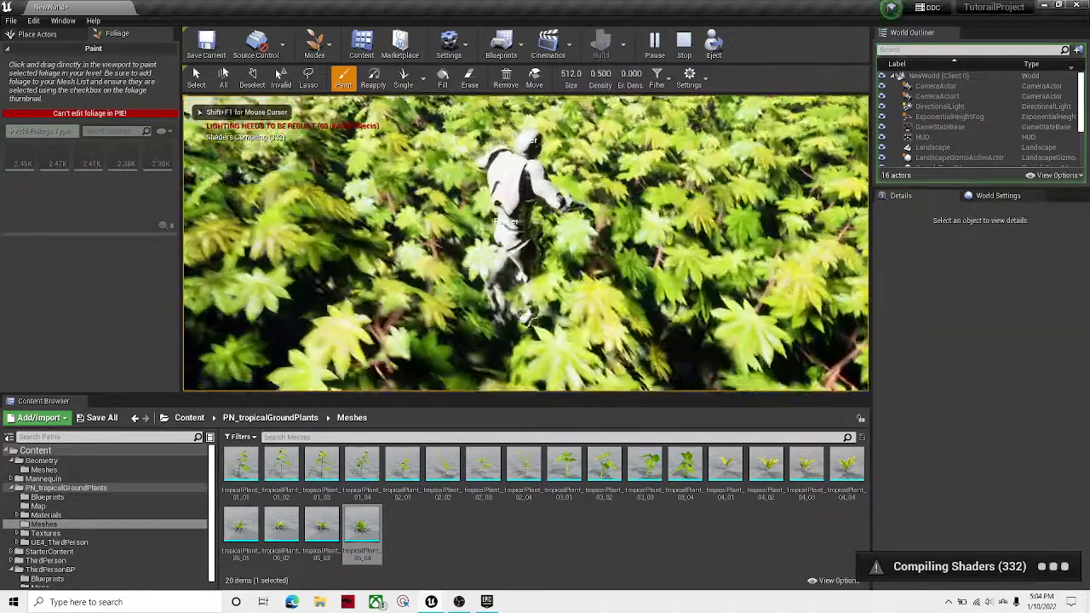
{"action": "key", "text": "w"}
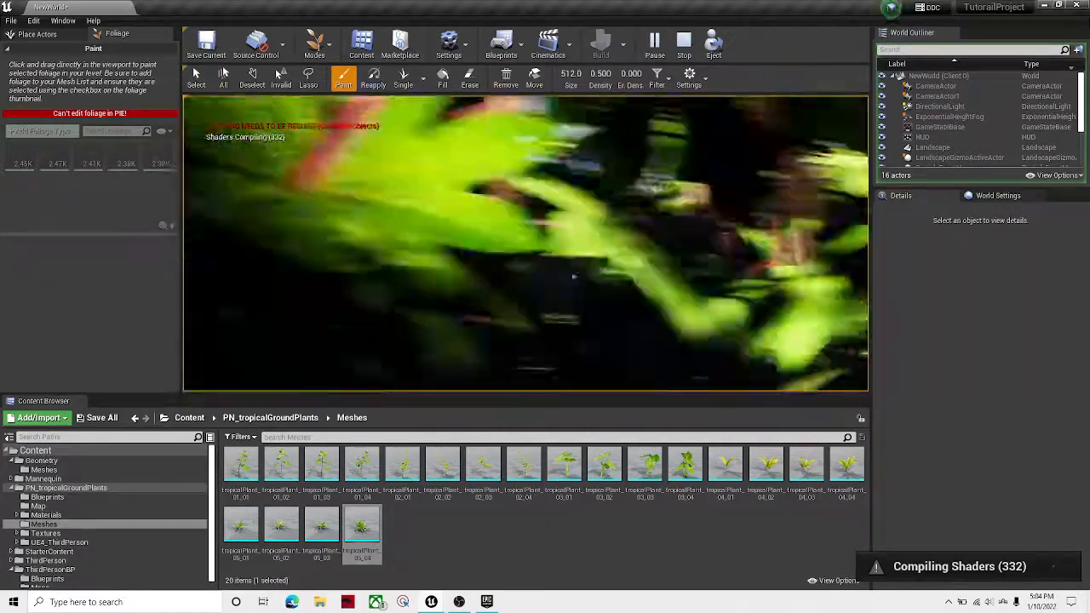
{"action": "key", "text": "w"}
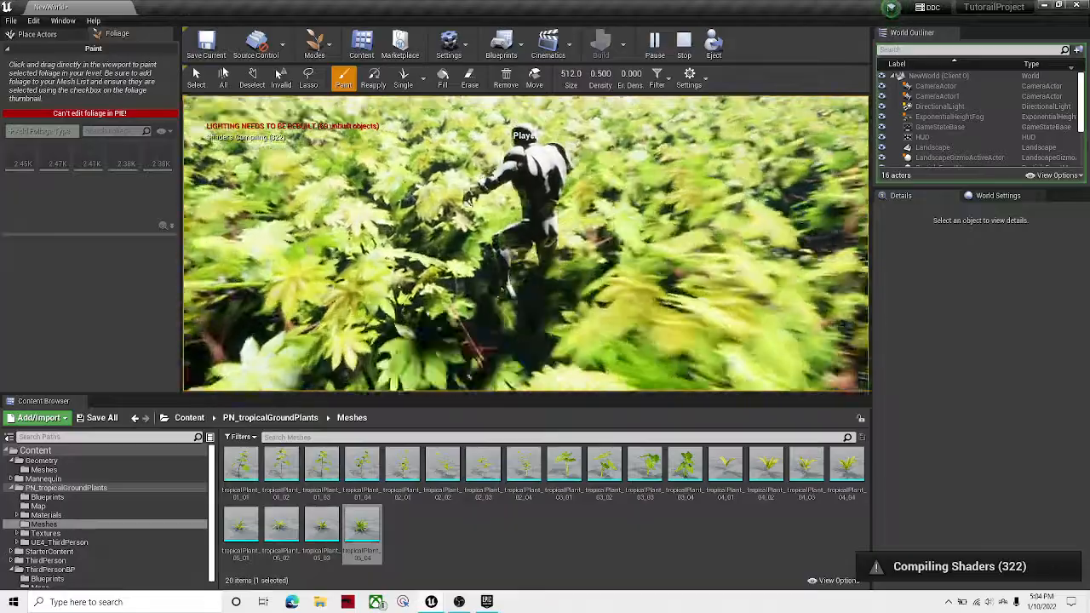
{"action": "key", "text": "w"}
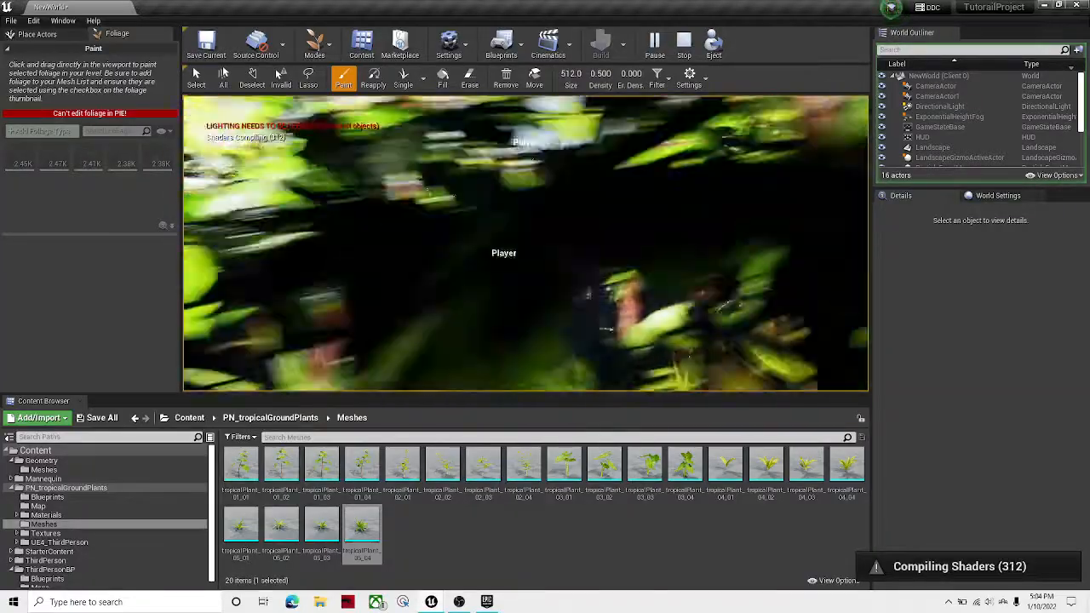
{"action": "key", "text": "Escape"}
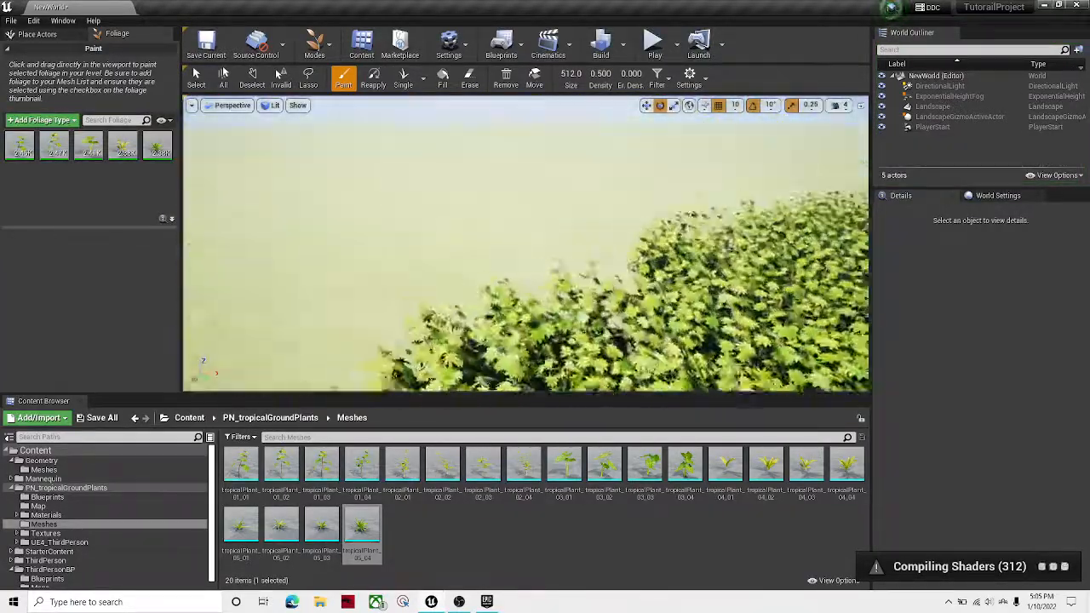
{"action": "key", "text": "ctrl+z"}
Set the foliage paint density to 0.1 and paint a patch of tropical plants on the grass
{"action": "right_click_drag", "start_coordinate": [601, 195], "coordinate": [654, 186]}
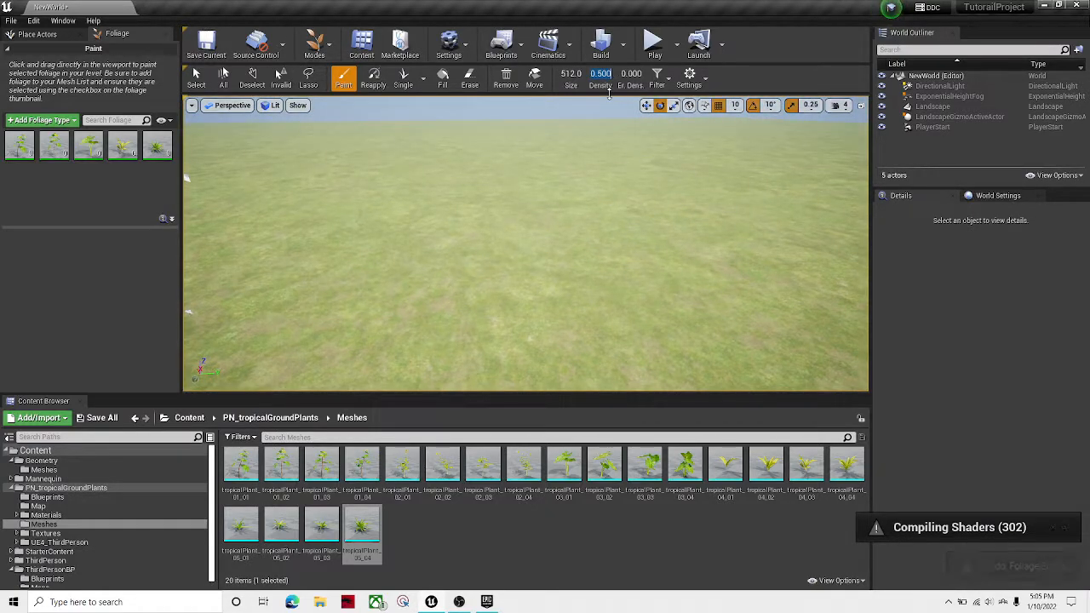
{"action": "type", "text": "0"}
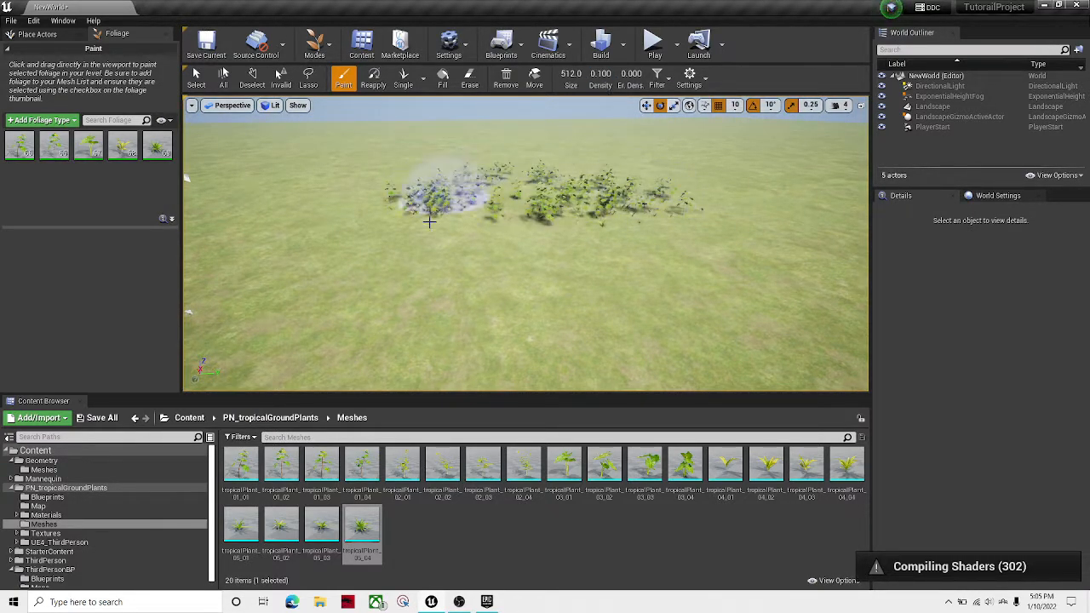
{"action": "mouse_move", "coordinate": [430, 221]}
{"action": "left_mouse_down"}
{"action": "mouse_move", "coordinate": [450, 193]}
{"action": "mouse_move", "coordinate": [606, 209]}
{"action": "left_mouse_up"}
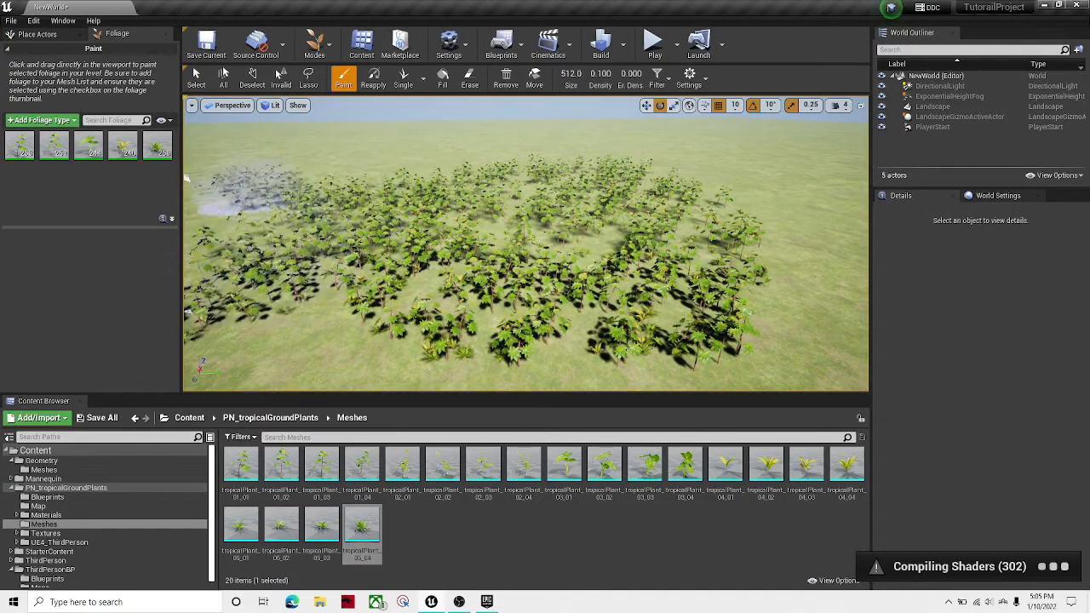
{"action": "key", "text": "w"}
{"action": "mouse_move", "coordinate": [492, 192]}
{"action": "right_mouse_down"}
{"action": "mouse_move", "coordinate": [464, 223]}
{"action": "mouse_move", "coordinate": [477, 247]}
{"action": "mouse_move", "coordinate": [494, 230]}
{"action": "right_mouse_up"}
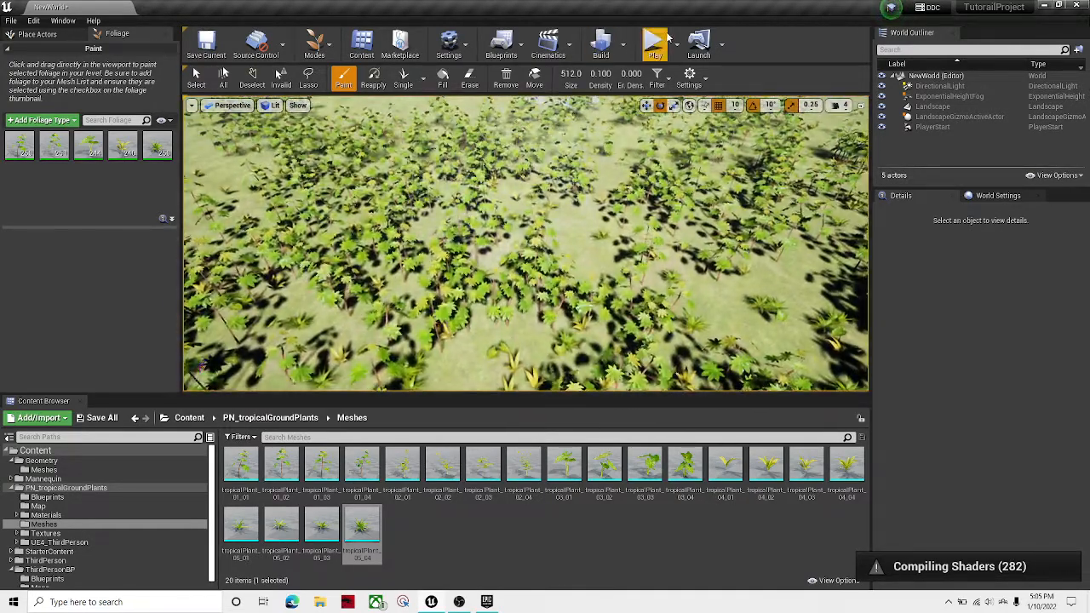
Play-test the level by running and jumping through the thinner plants, and undo the painted foliage
{"action": "left_click", "coordinate": [667, 39]}
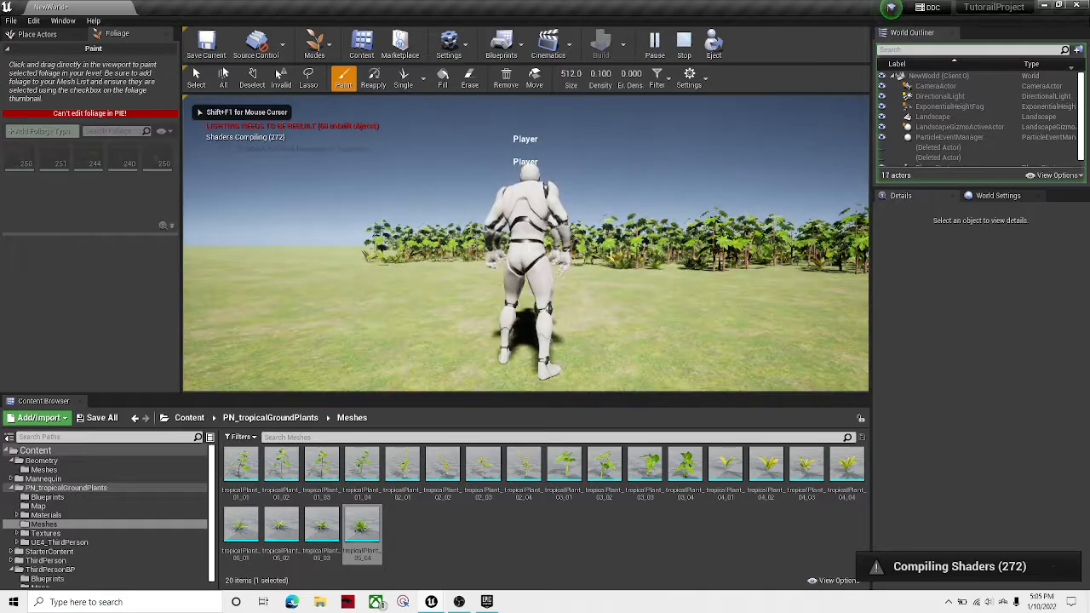
{"action": "key", "text": "w"}
{"action": "key", "text": "space"}
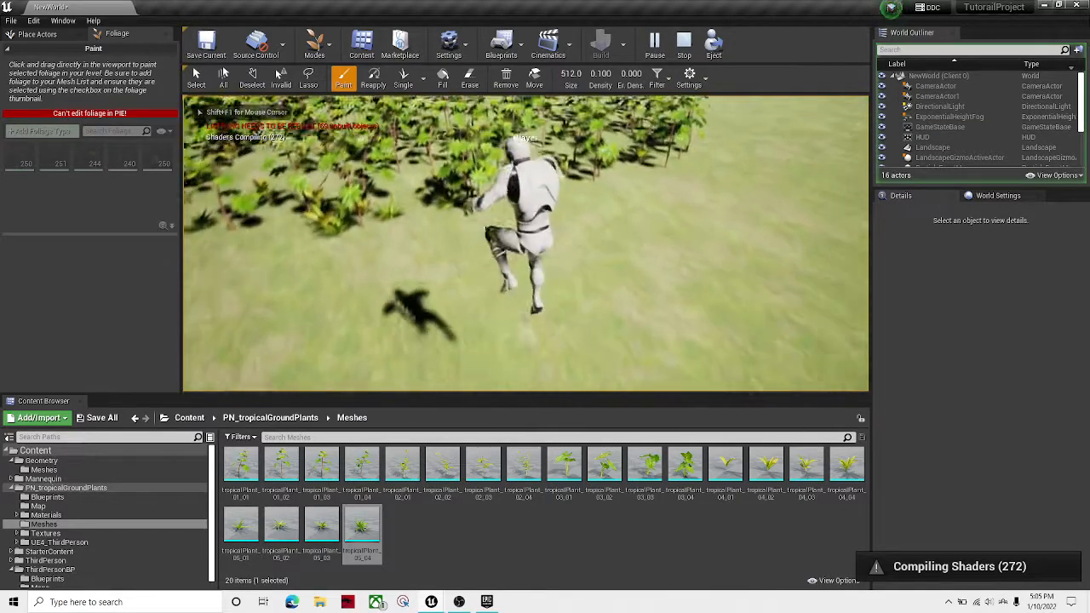
{"action": "key", "text": "w"}
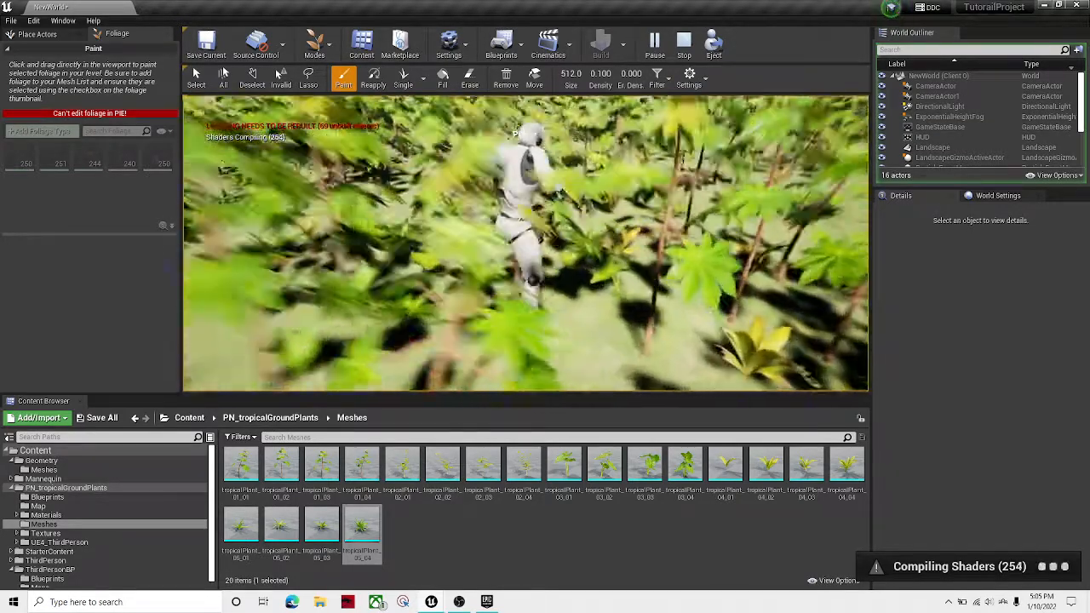
{"action": "key", "text": "Escape"}
{"action": "key", "text": "ctrl+z"}
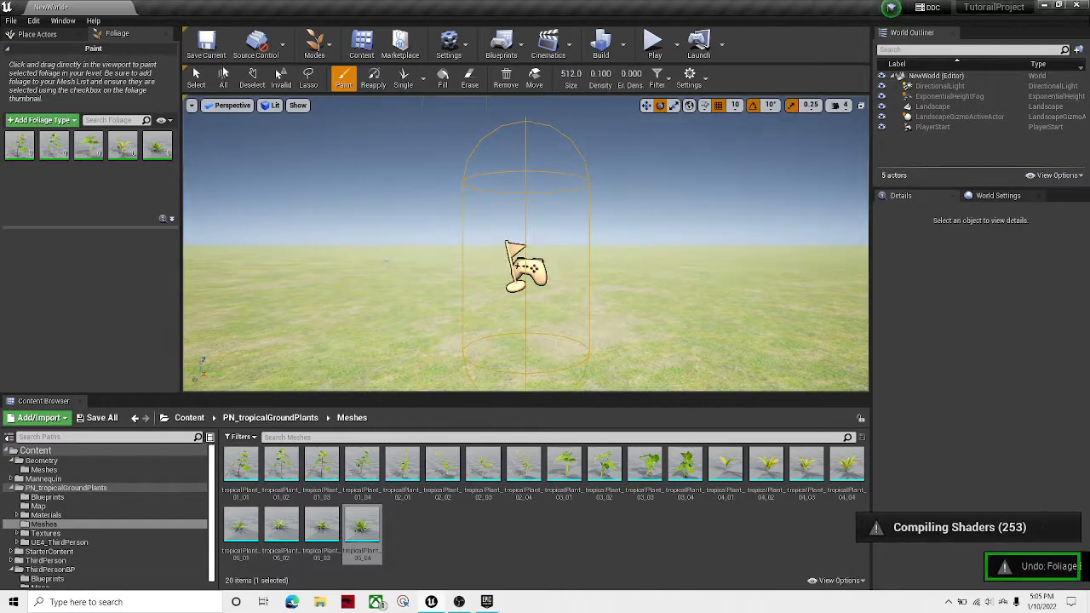
Set the foliage paint density to 0.01 and paint sparse tropical plants widely over the landscape
{"action": "left_click", "coordinate": [600, 74]}
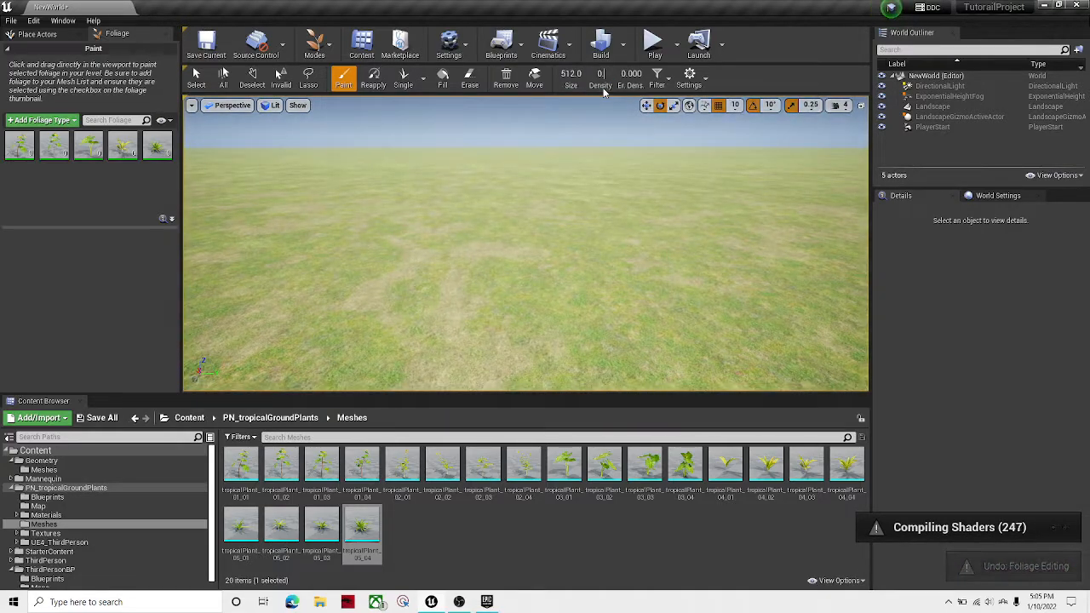
{"action": "type", "text": "0.01"}
{"action": "key", "text": "Return"}
{"action": "mouse_move", "coordinate": [569, 223]}
{"action": "right_mouse_down"}
{"action": "mouse_move", "coordinate": [567, 286]}
{"action": "mouse_move", "coordinate": [563, 217]}
{"action": "right_mouse_up"}
{"action": "key", "text": "s"}
{"action": "mouse_move", "coordinate": [564, 218]}
{"action": "left_mouse_down"}
{"action": "mouse_move", "coordinate": [522, 256]}
{"action": "mouse_move", "coordinate": [499, 113]}
{"action": "mouse_move", "coordinate": [516, 243]}
{"action": "mouse_move", "coordinate": [693, 219]}
{"action": "mouse_move", "coordinate": [389, 190]}
{"action": "mouse_move", "coordinate": [397, 201]}
{"action": "mouse_move", "coordinate": [244, 304]}
{"action": "mouse_move", "coordinate": [807, 269]}
{"action": "left_mouse_up"}
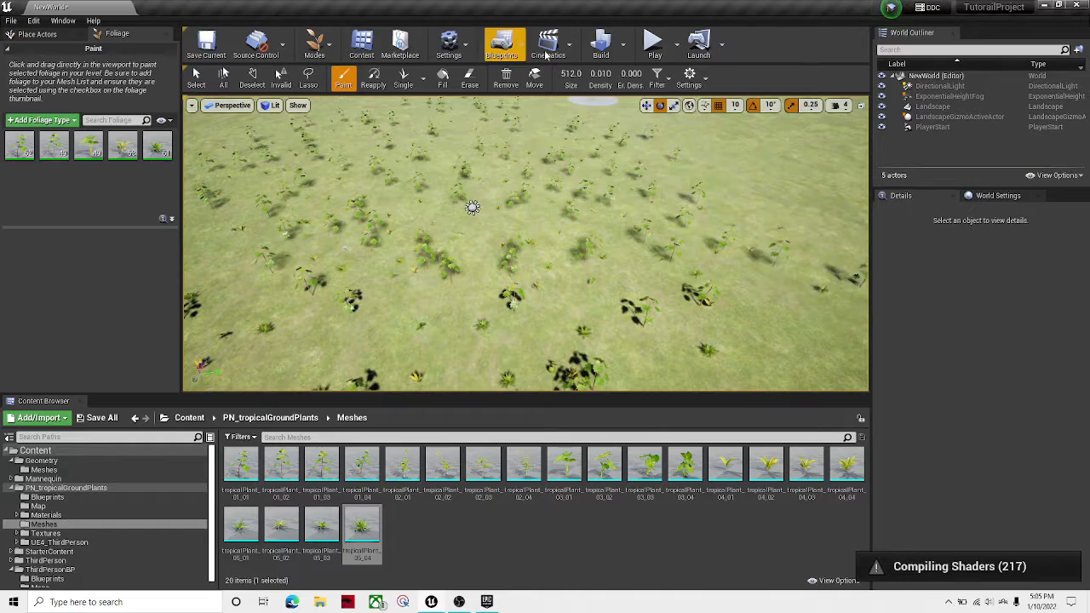
Play-test the level by walking the character among the sparse plants, and end the session
{"action": "left_click", "coordinate": [654, 45]}
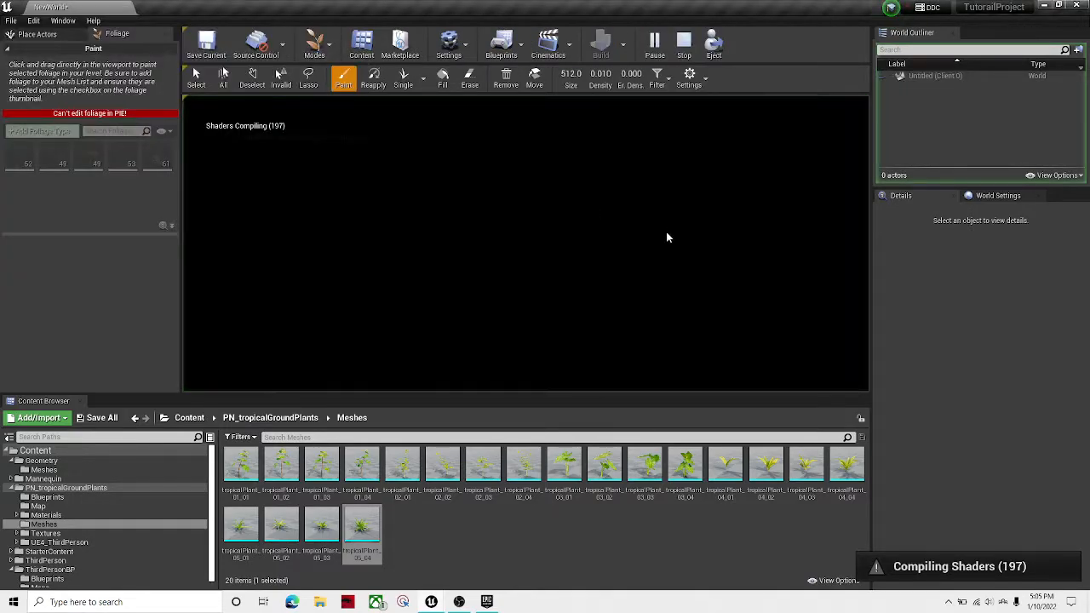
{"action": "key", "text": "w"}
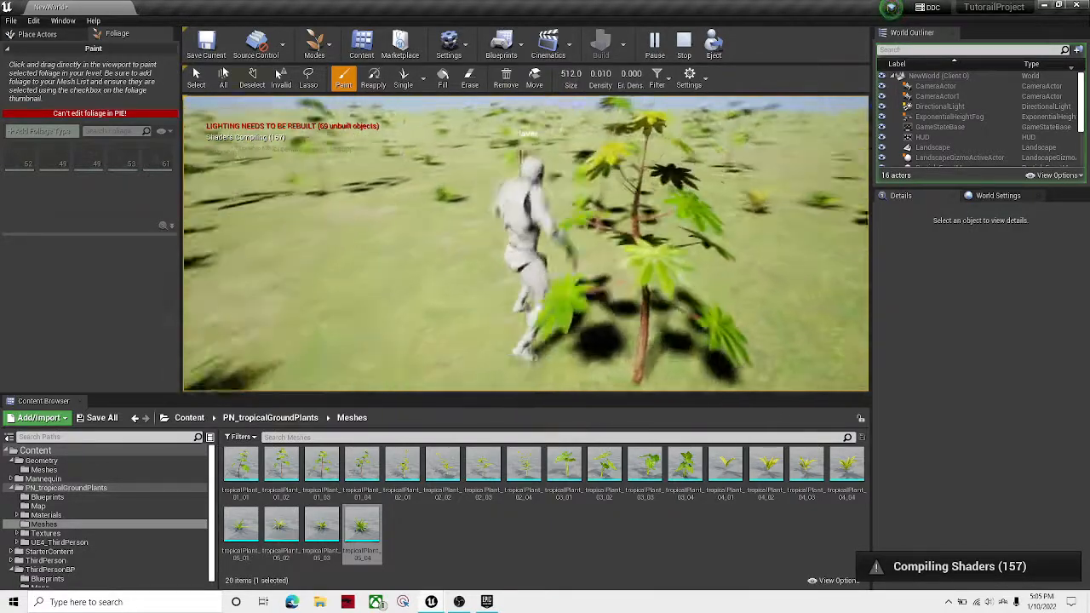
{"action": "key", "text": "Escape"}
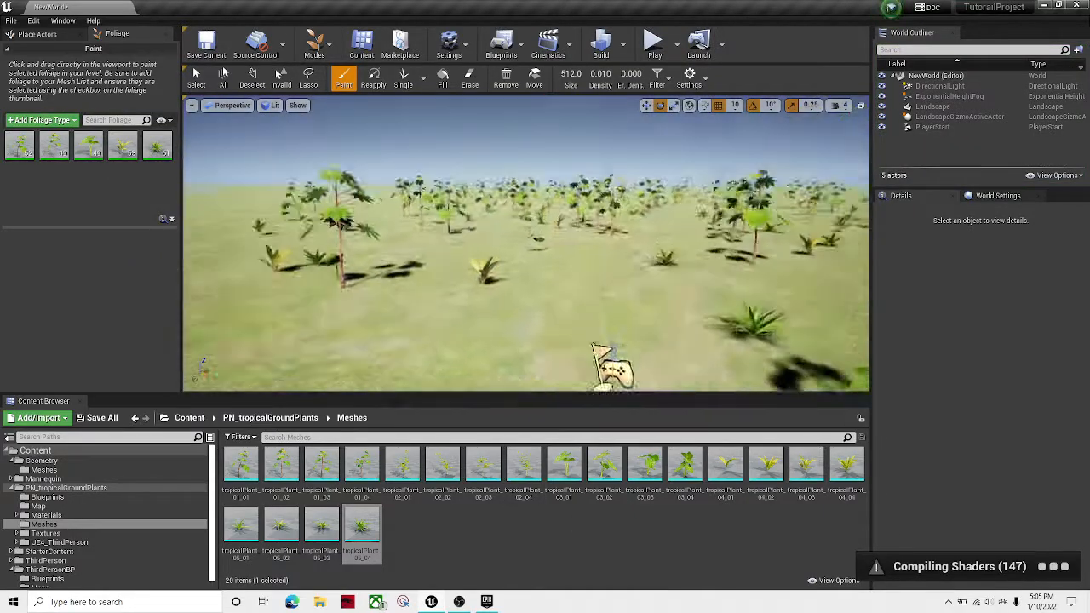
{"action": "mouse_move", "coordinate": [527, 244]}
{"action": "right_mouse_down"}
{"action": "mouse_move", "coordinate": [528, 281]}
{"action": "mouse_move", "coordinate": [520, 230]}
{"action": "mouse_move", "coordinate": [570, 277]}
{"action": "mouse_move", "coordinate": [545, 273]}
{"action": "mouse_move", "coordinate": [545, 251]}
{"action": "mouse_move", "coordinate": [549, 281]}
{"action": "right_mouse_up"}
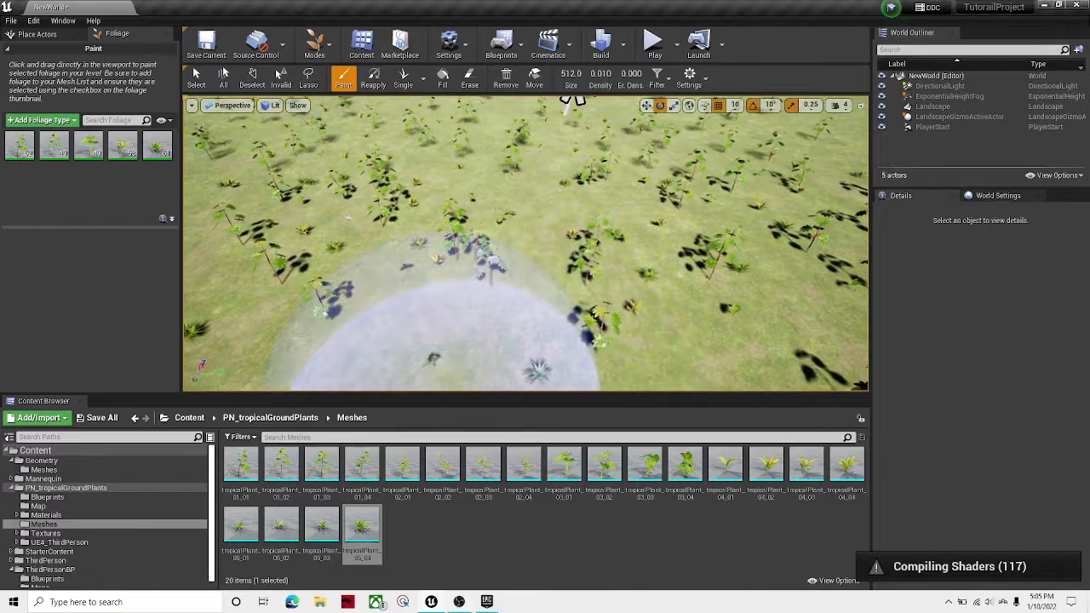
{"action": "mouse_move", "coordinate": [456, 608]}
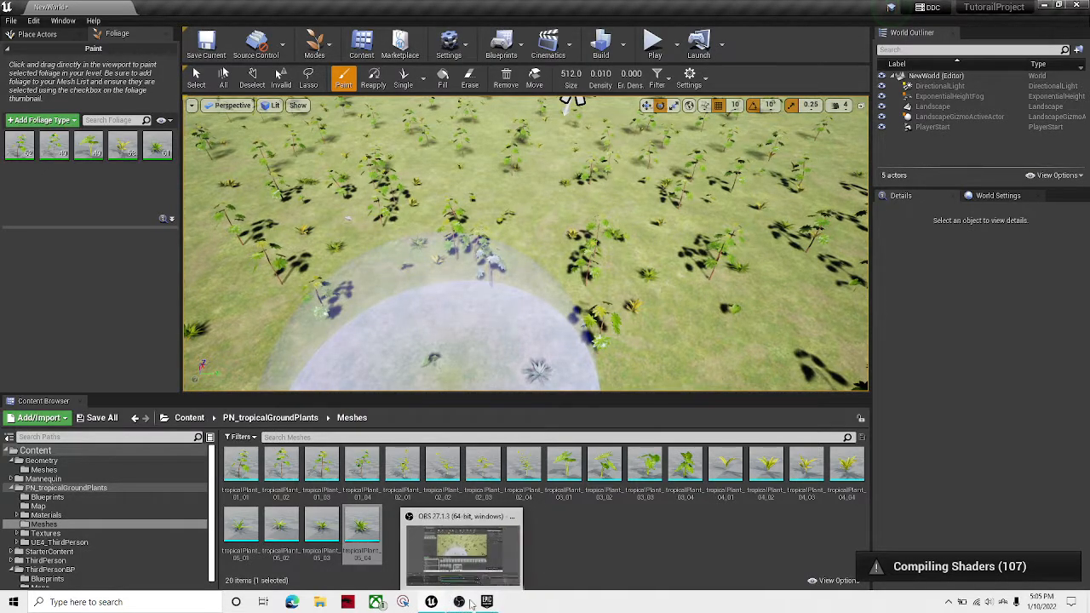